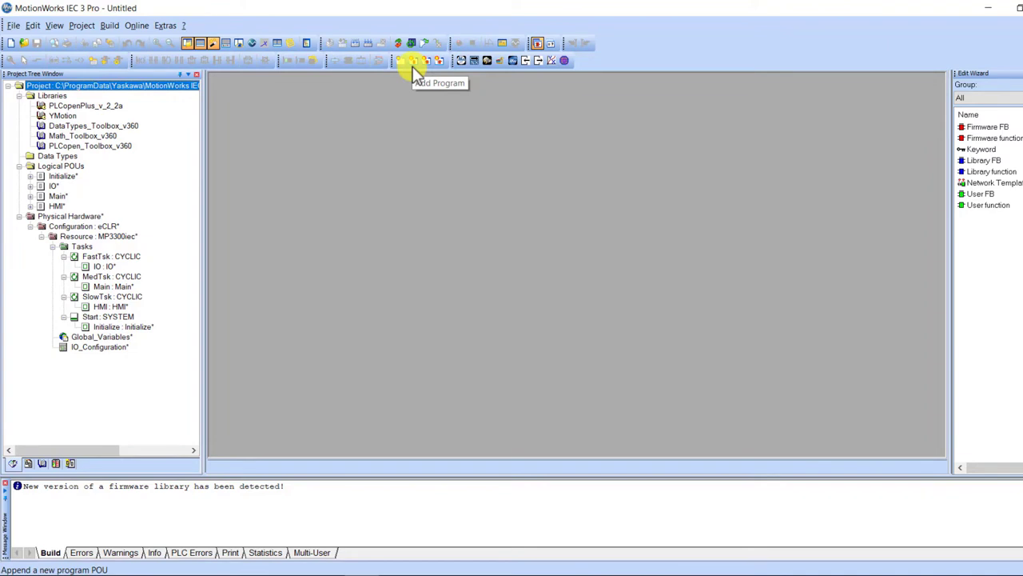
Step: Add an IM 053ML Remote I/O Bus Coupler to the Mechatrolink-III network as node number 8 in FastTsk
left_click(461, 60)
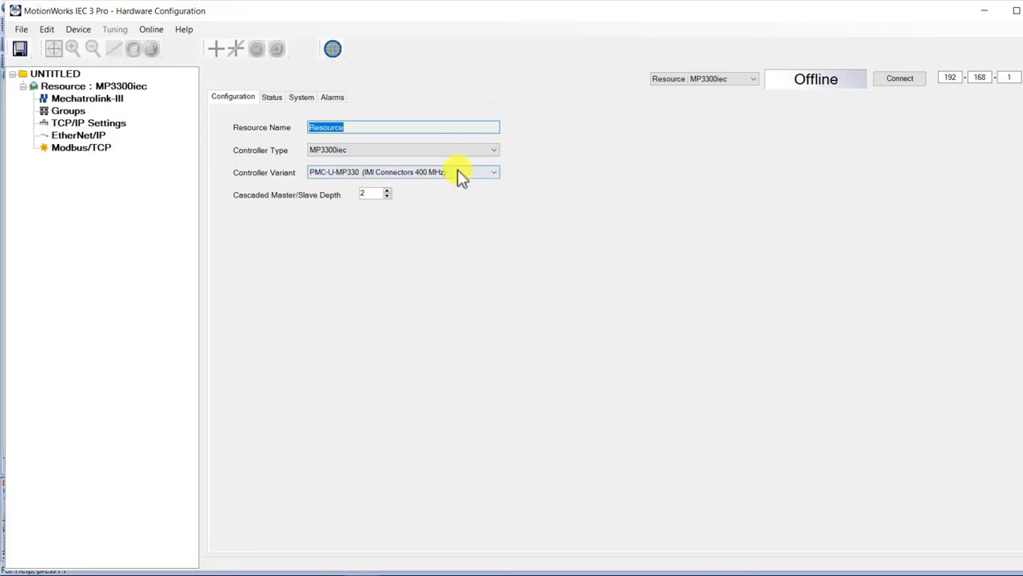
left_click(79, 102)
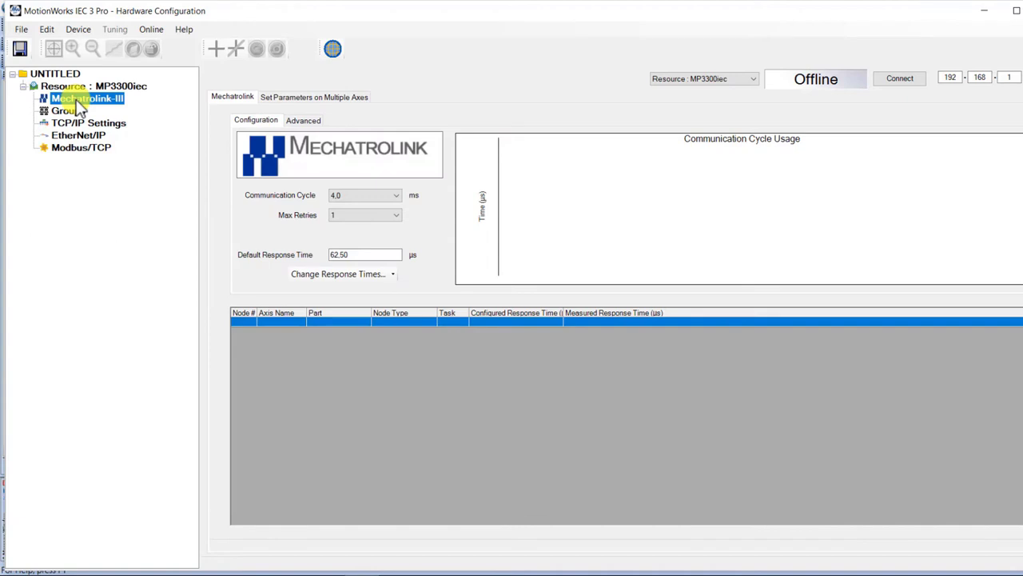
right_click(80, 109)
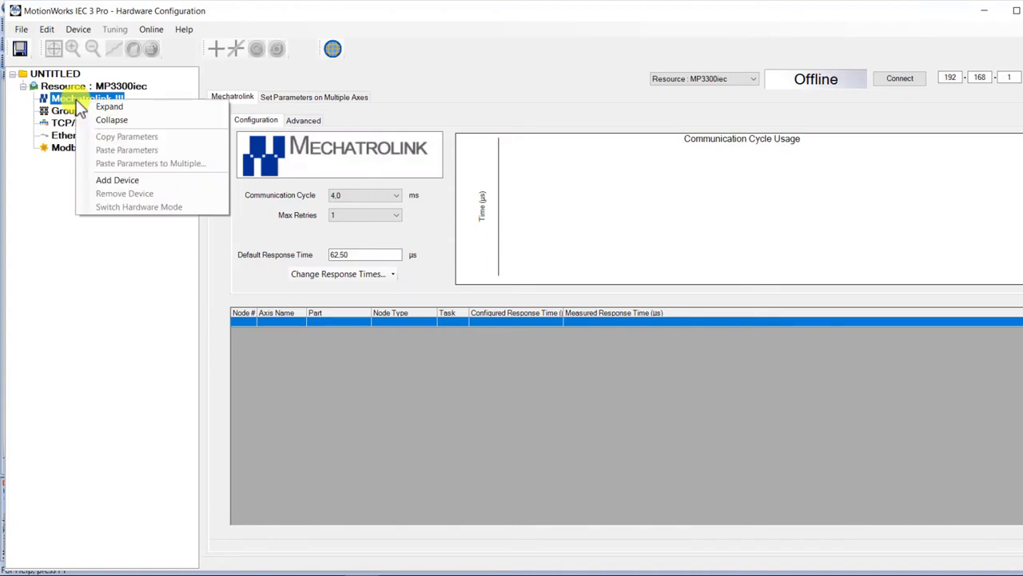
left_click(132, 182)
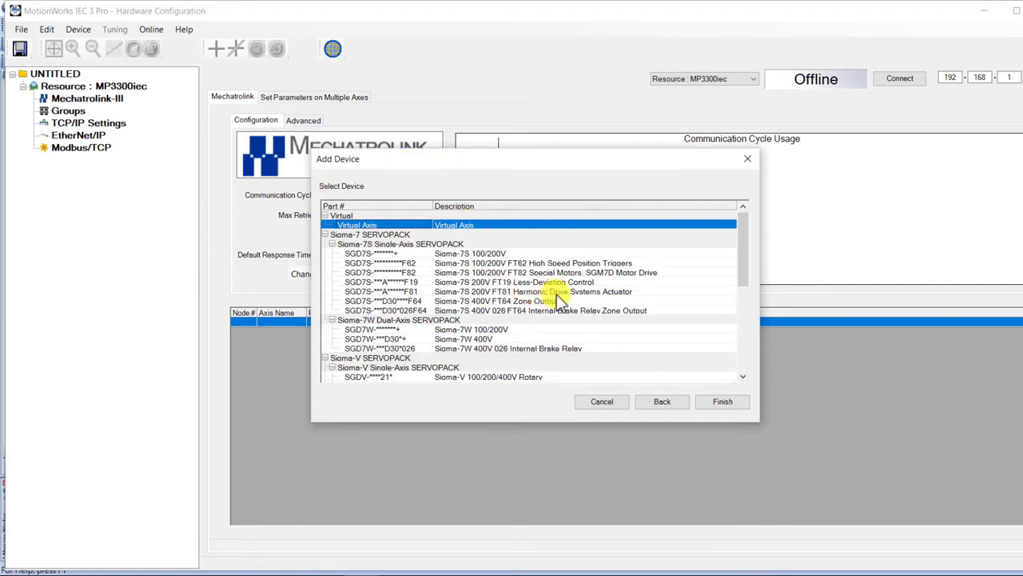
scroll(558, 294, "down", 5)
scroll(557, 294, "down", 2)
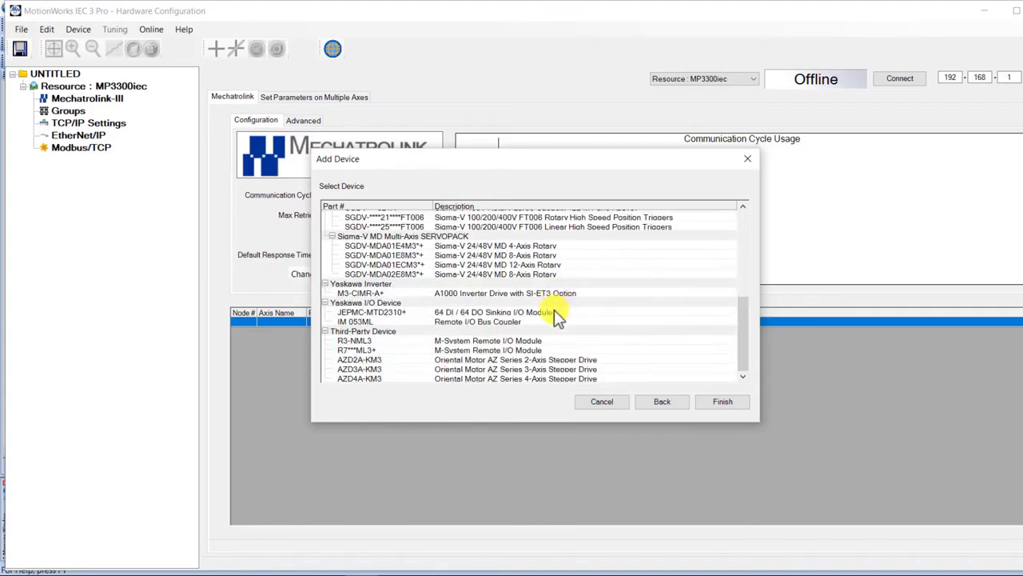
left_click(429, 319)
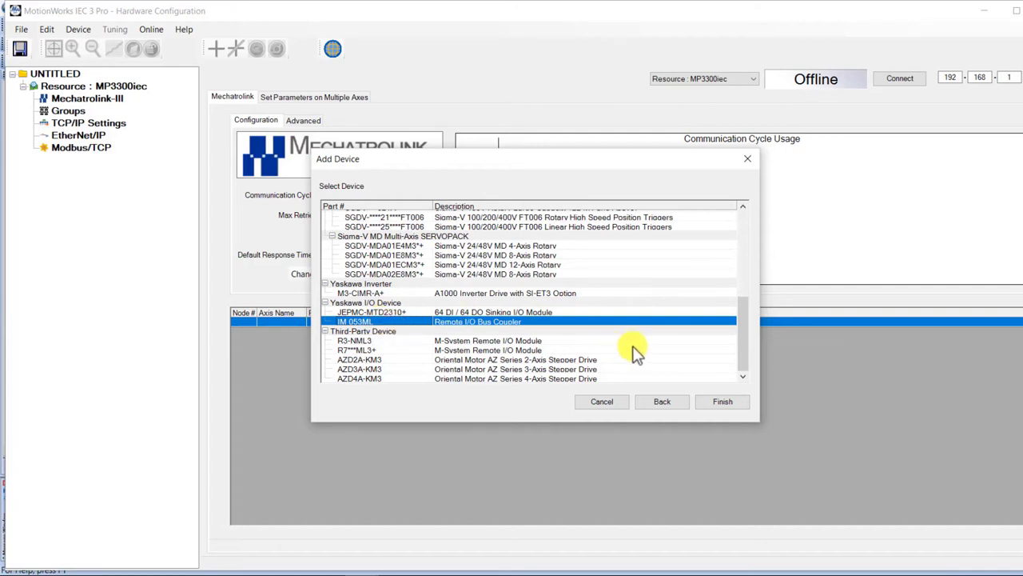
left_click(727, 405)
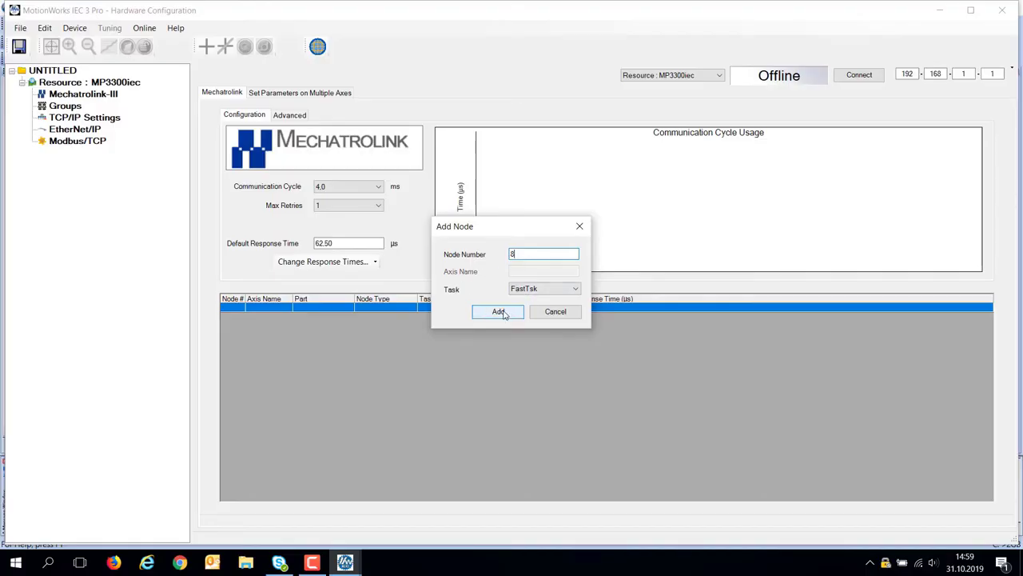
left_click(503, 314)
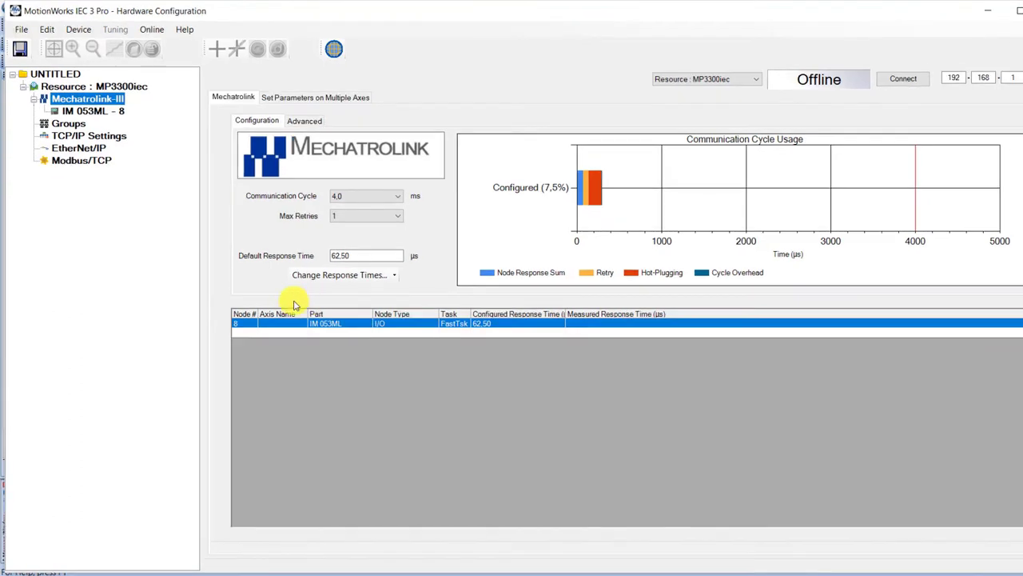
Step: Add the digital input module 021-1BF00 and the digital output module 022-1BF00 to the IM 053ML bus coupler
left_click(93, 111)
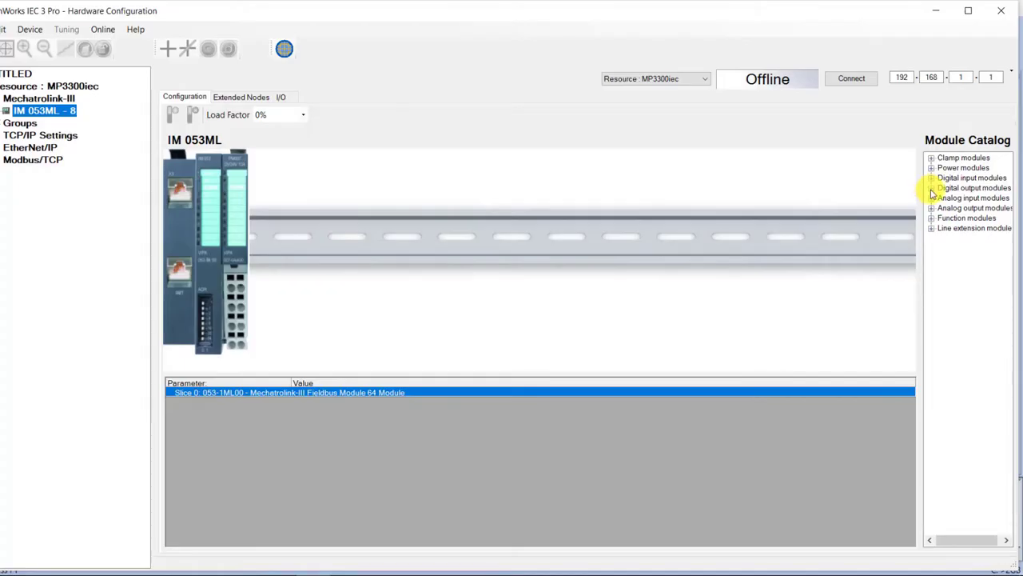
left_click(932, 179)
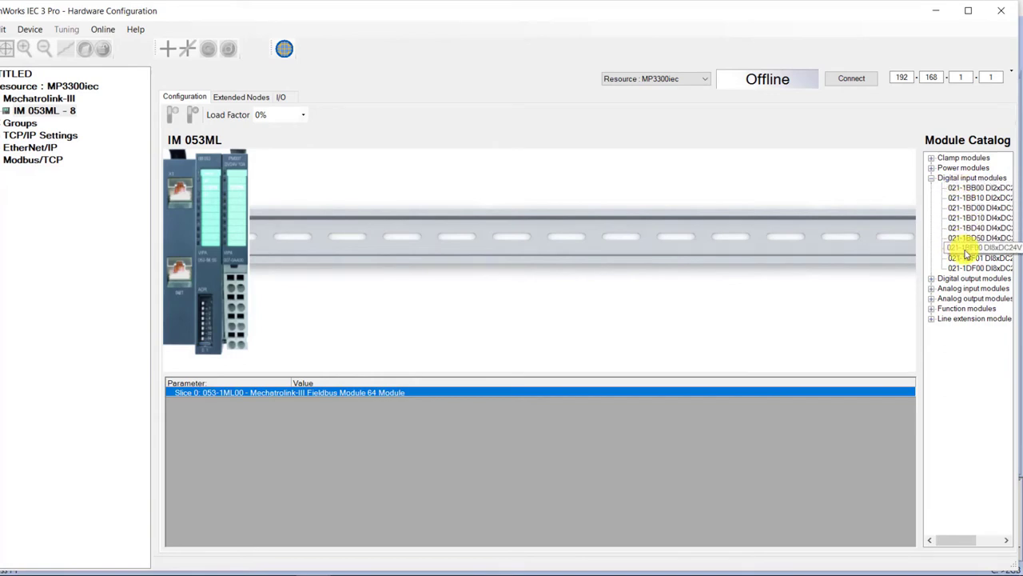
left_click_drag(968, 254, 252, 256)
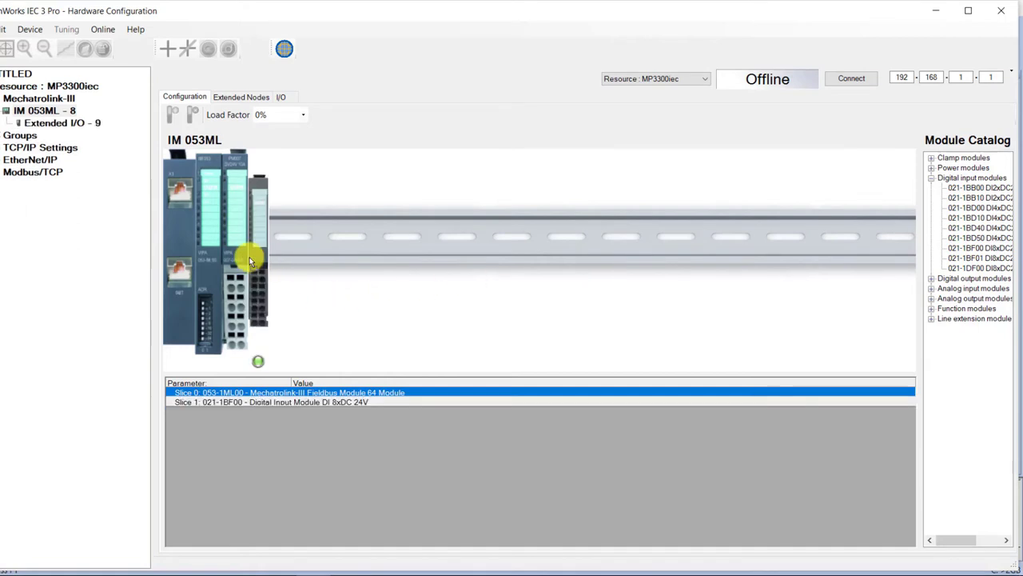
left_click(932, 279)
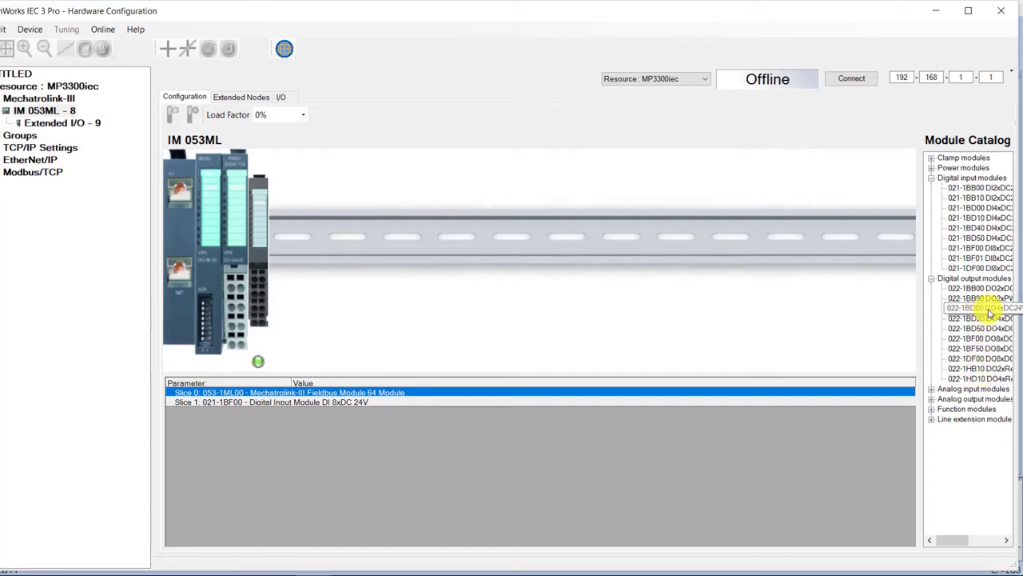
left_click_drag(990, 313, 270, 270)
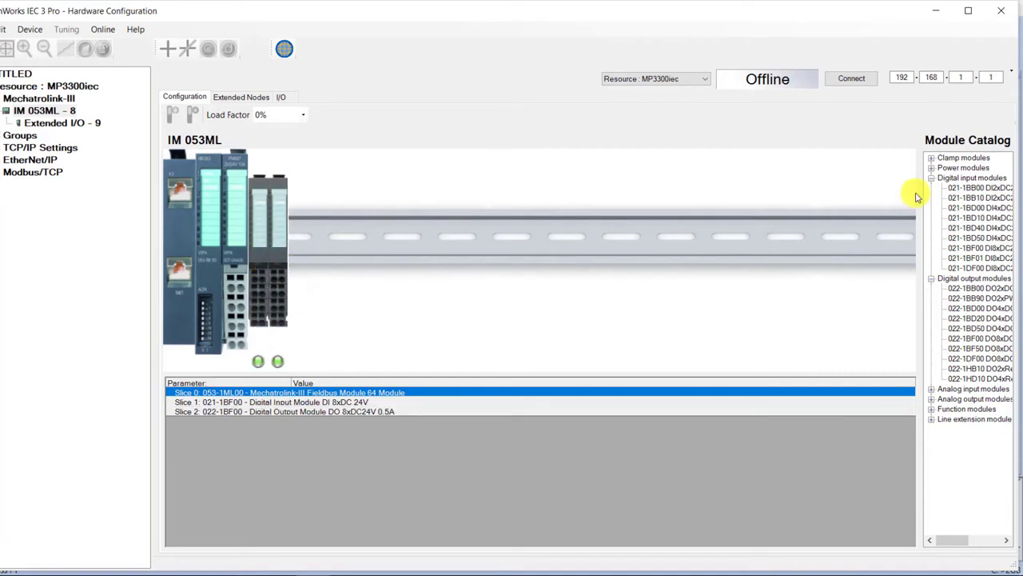
Step: Append the analog input module 031-1CB30 and the counter module 050-1BA00 after the digital modules on the rail
left_click(932, 389)
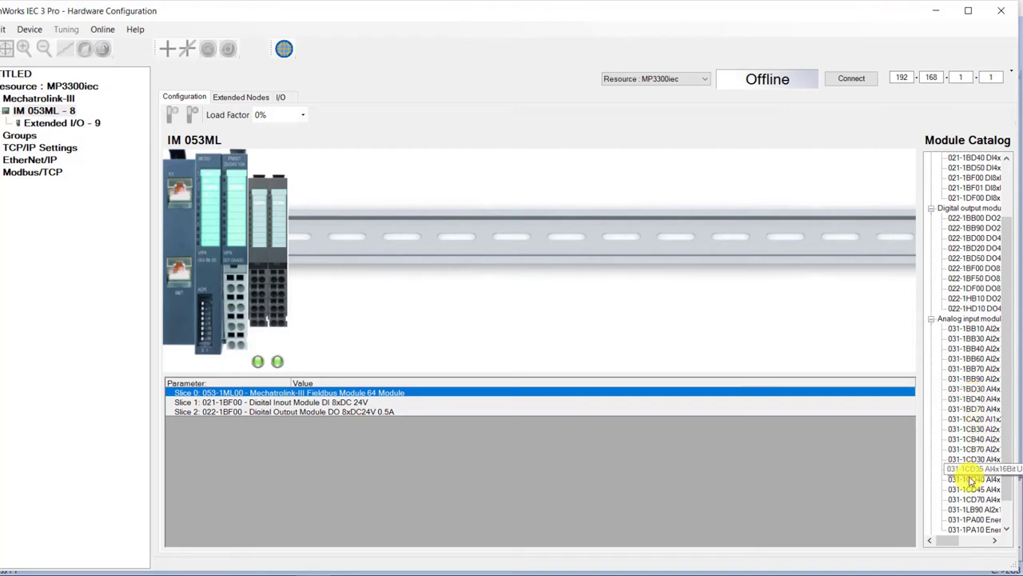
left_click_drag(976, 473, 293, 283)
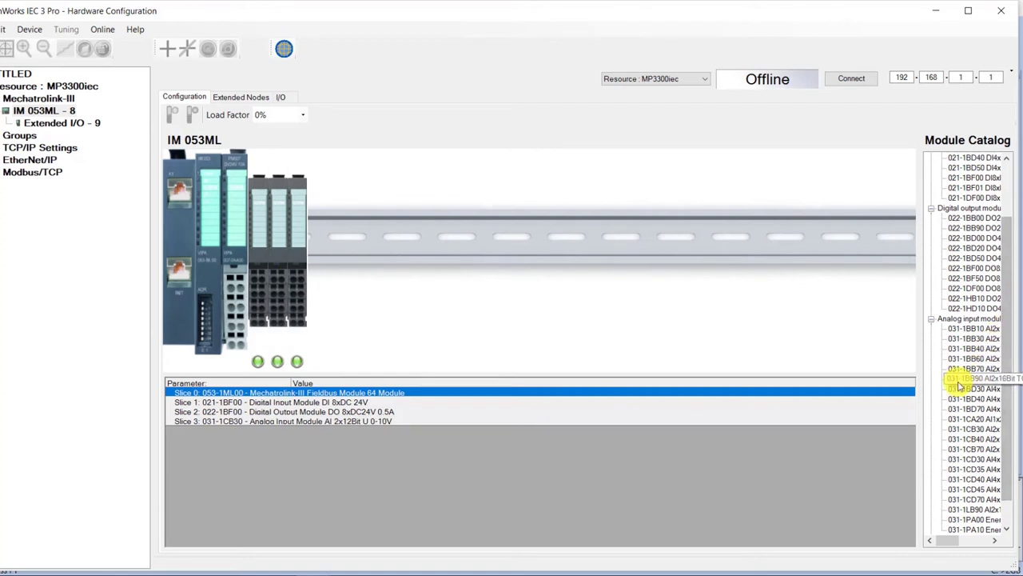
scroll(958, 388, "down", 1)
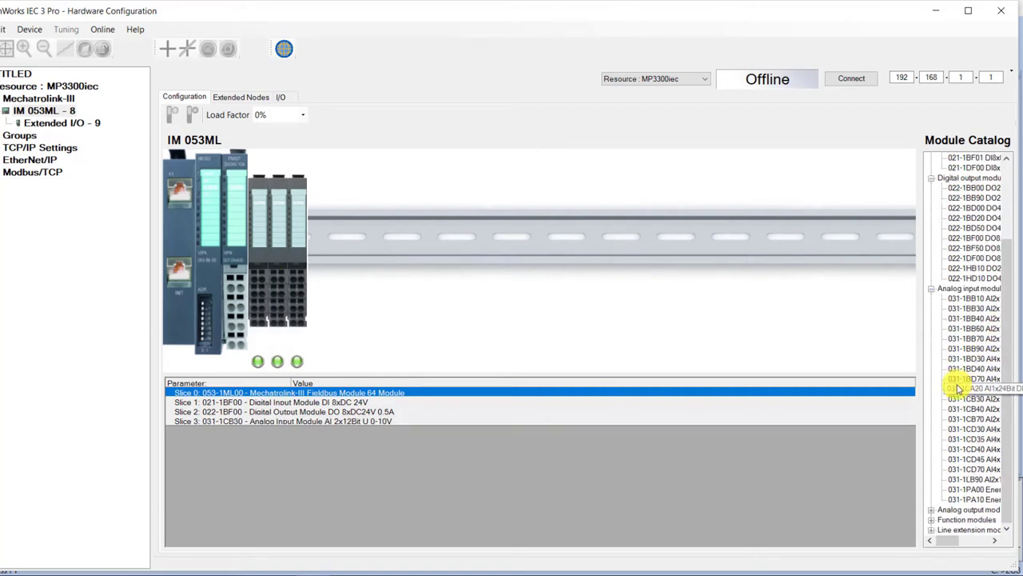
left_click(932, 520)
left_click_drag(963, 479, 971, 484)
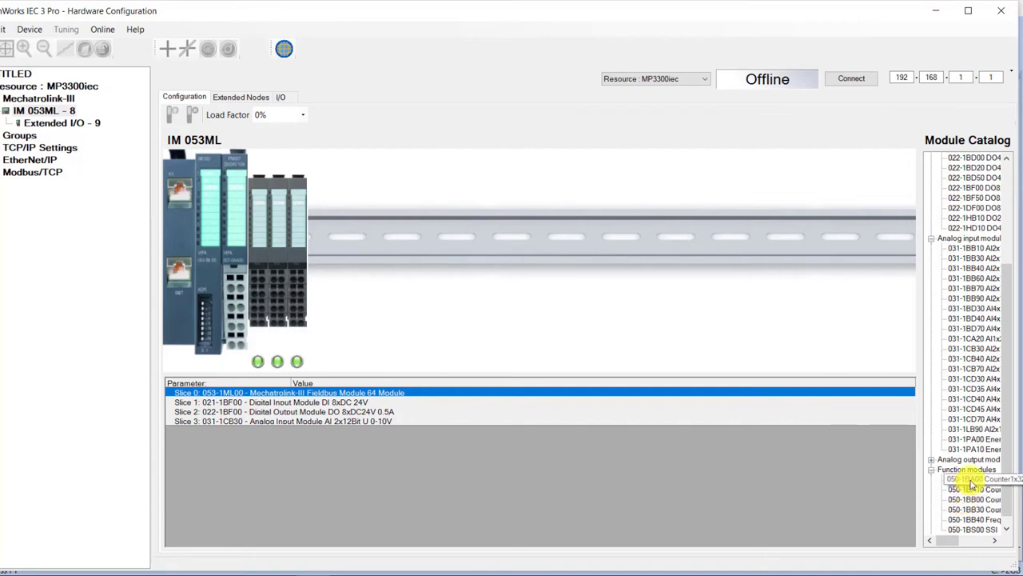
left_click_drag(971, 484, 307, 257)
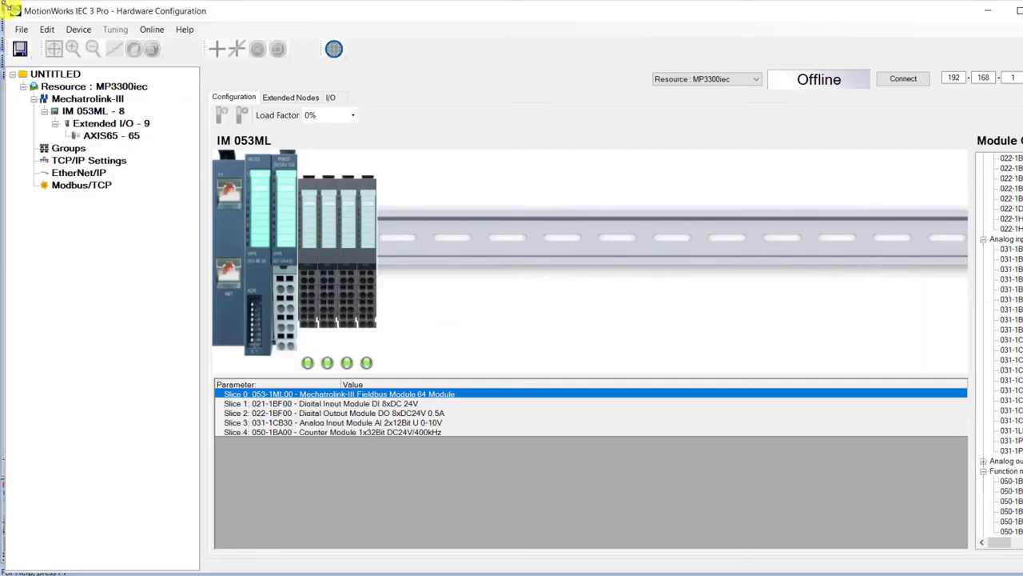
Step: Save the hardware configuration, connect to the controller and choose the offline configuration in the comparison
left_click(19, 51)
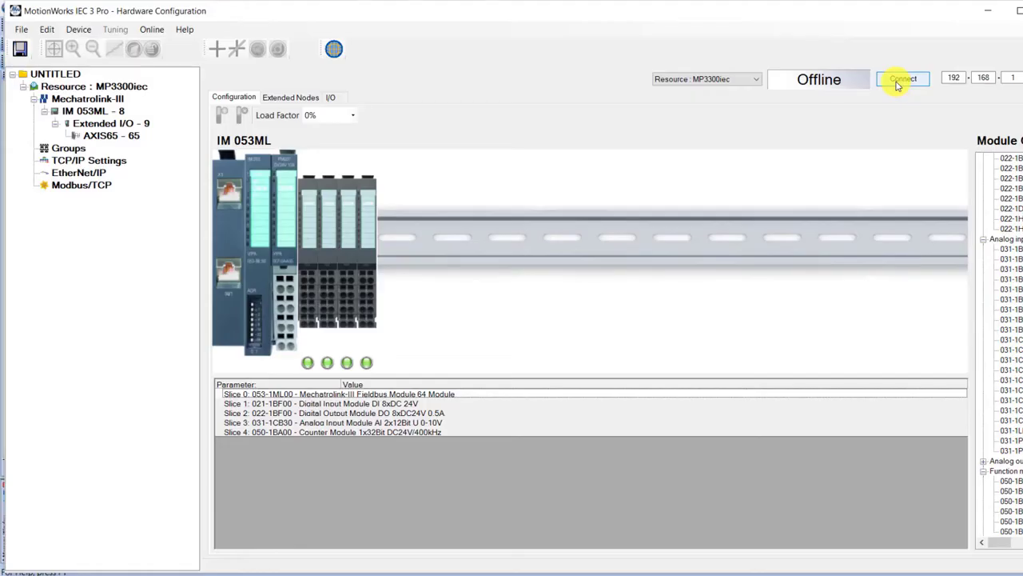
left_click(900, 80)
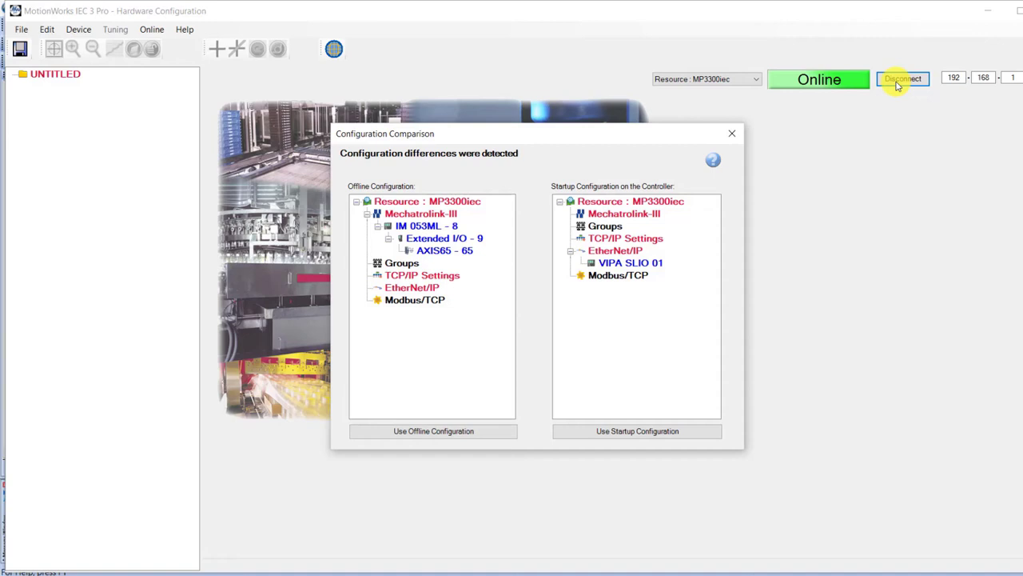
left_click(425, 432)
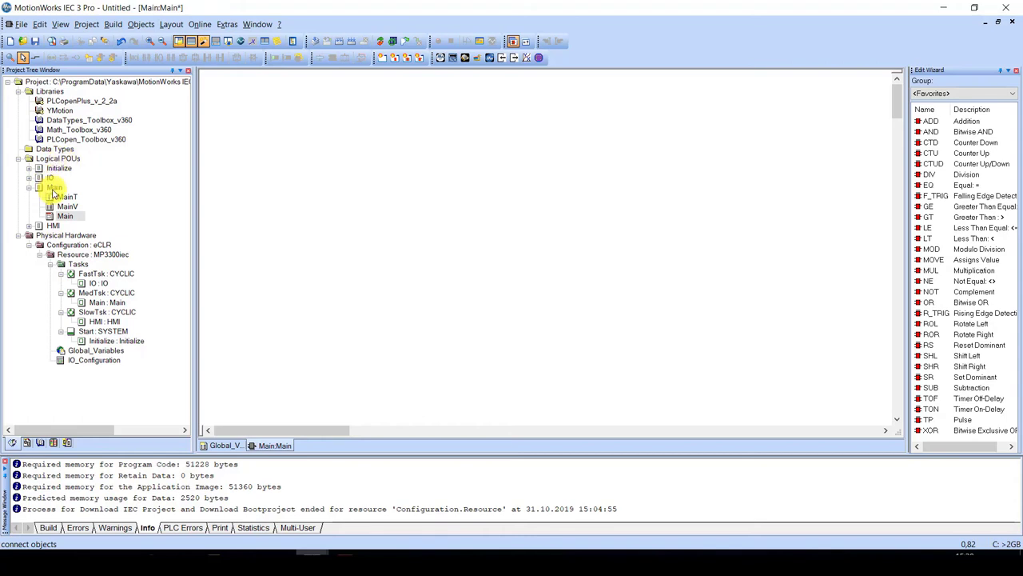
Step: Open the code worksheet of the Main program and place an AND function block on it
left_click(54, 188)
left_click(67, 216)
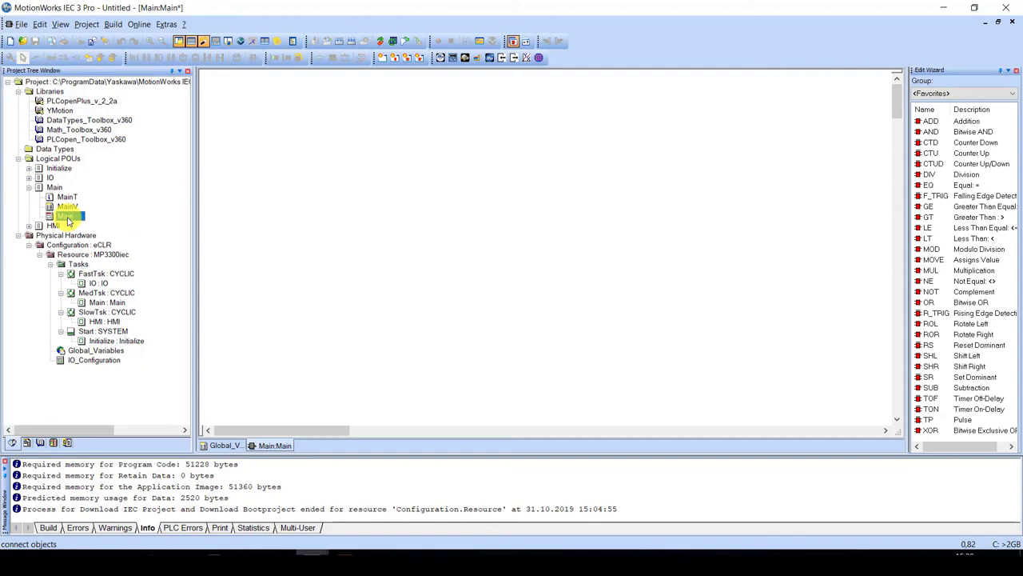
double_click(67, 216)
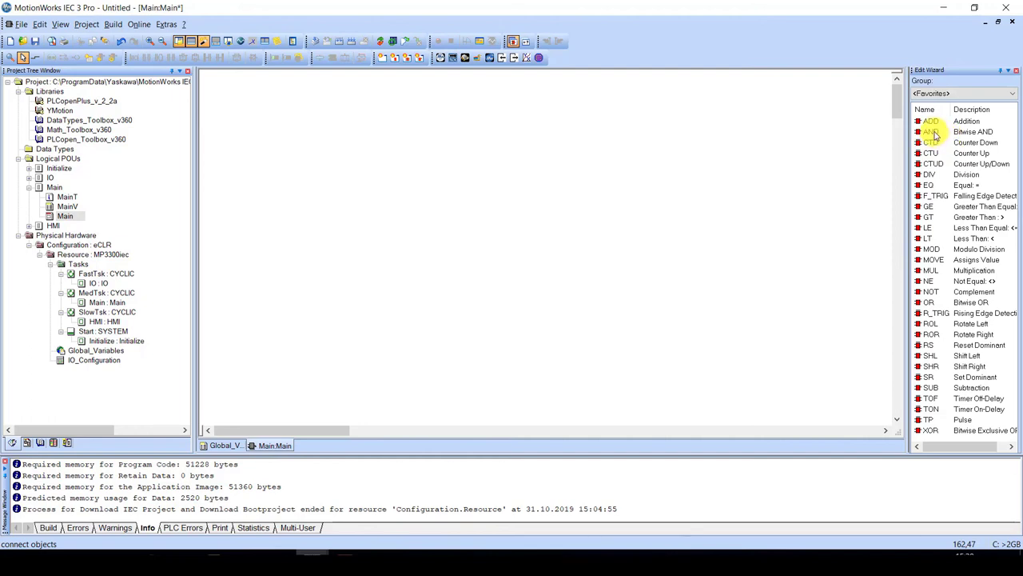
left_click_drag(930, 133, 488, 182)
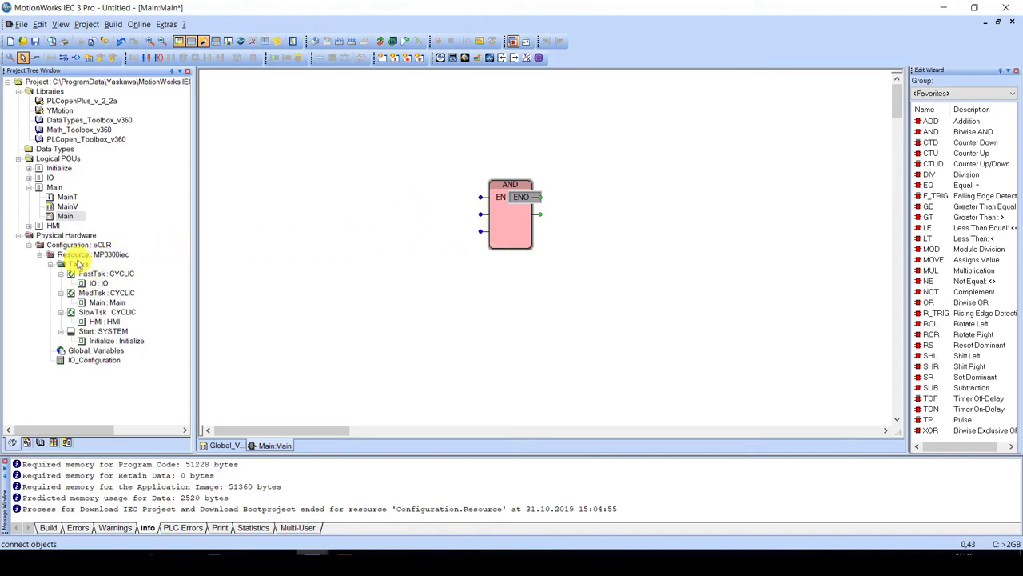
Step: Copy the global variable IO8_M01_DI_0 and assign it to the AND block's first input below EN
double_click(89, 351)
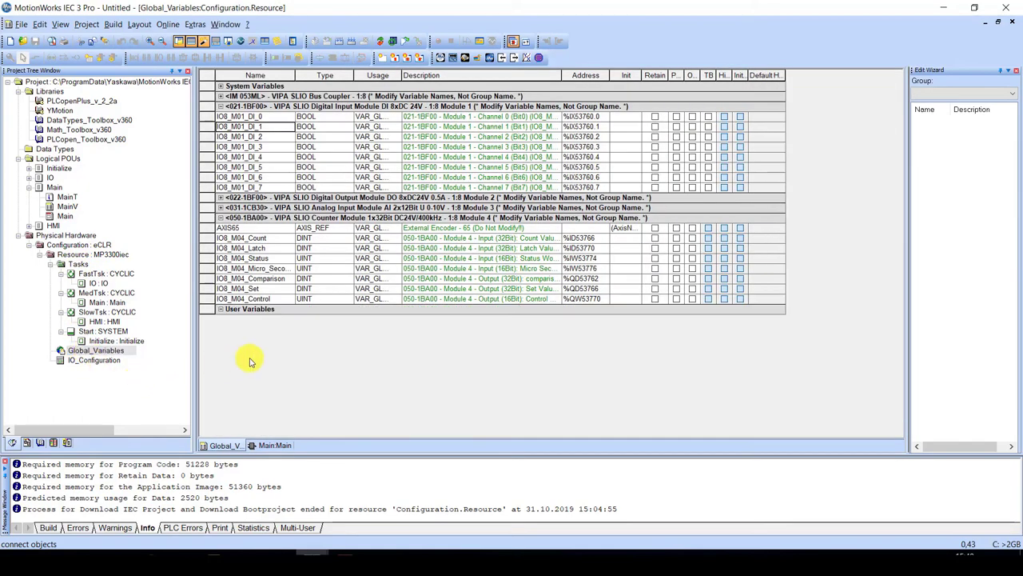
left_click(247, 120)
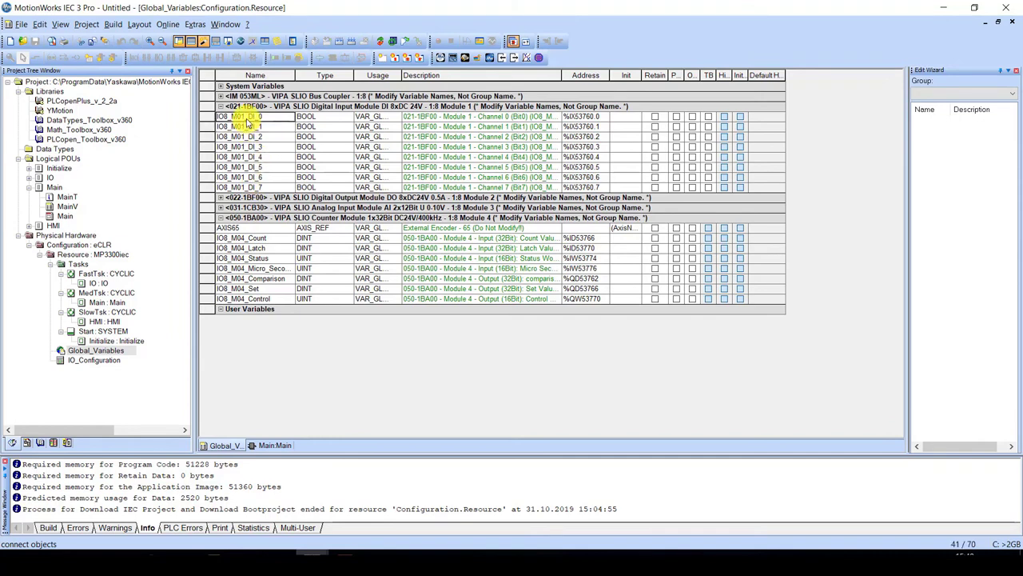
right_click(247, 120)
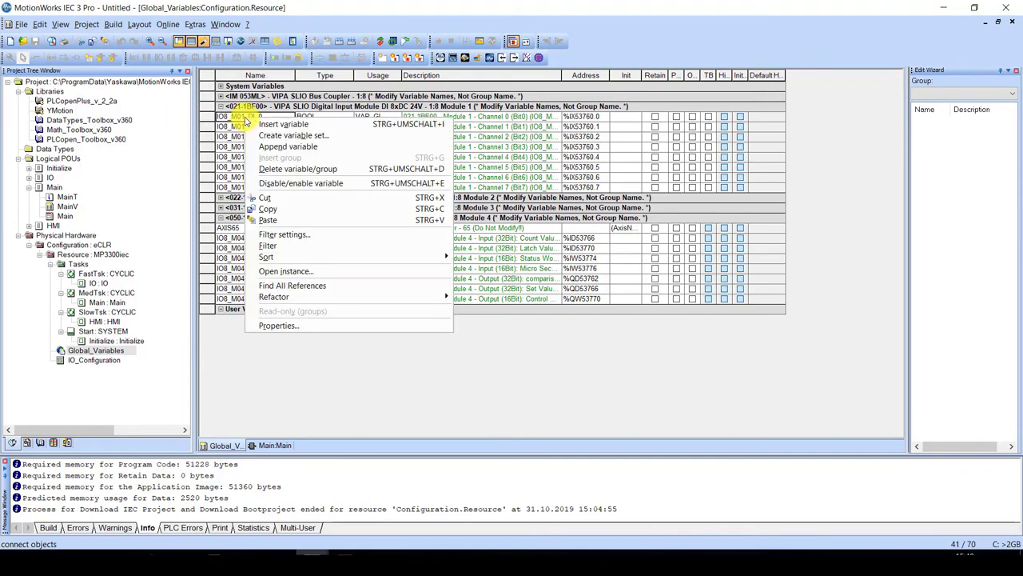
left_click(285, 210)
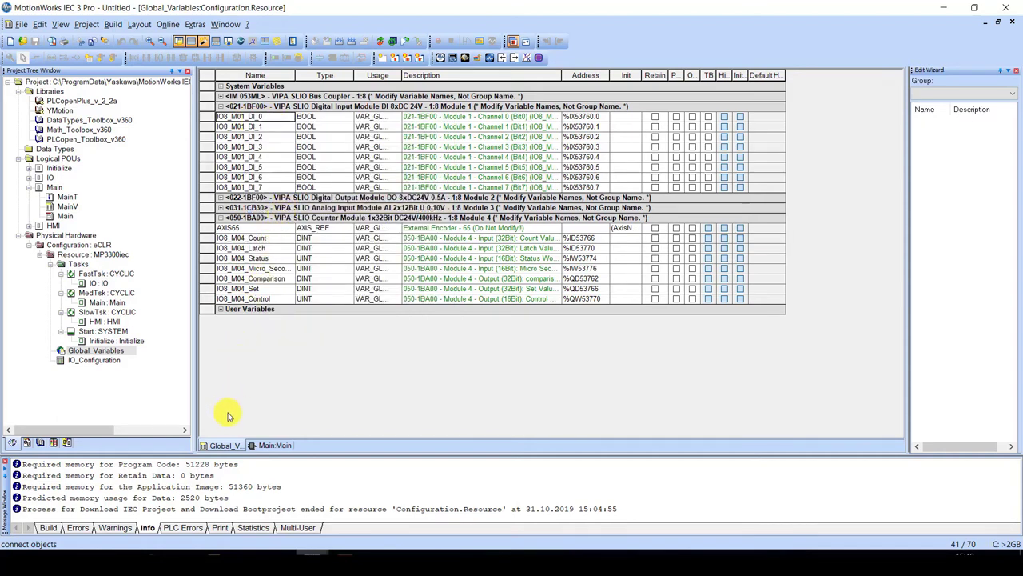
left_click(275, 445)
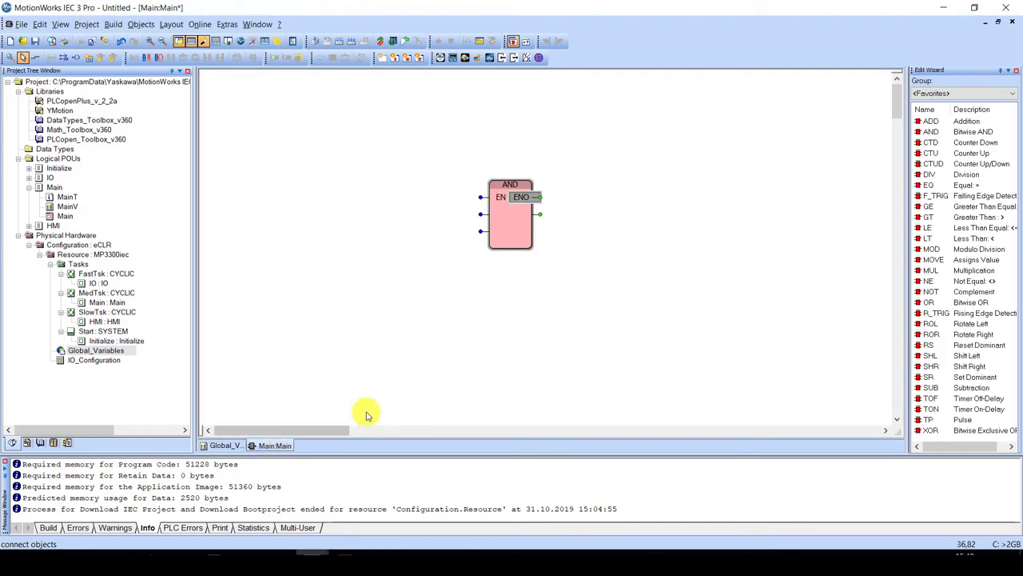
double_click(482, 217)
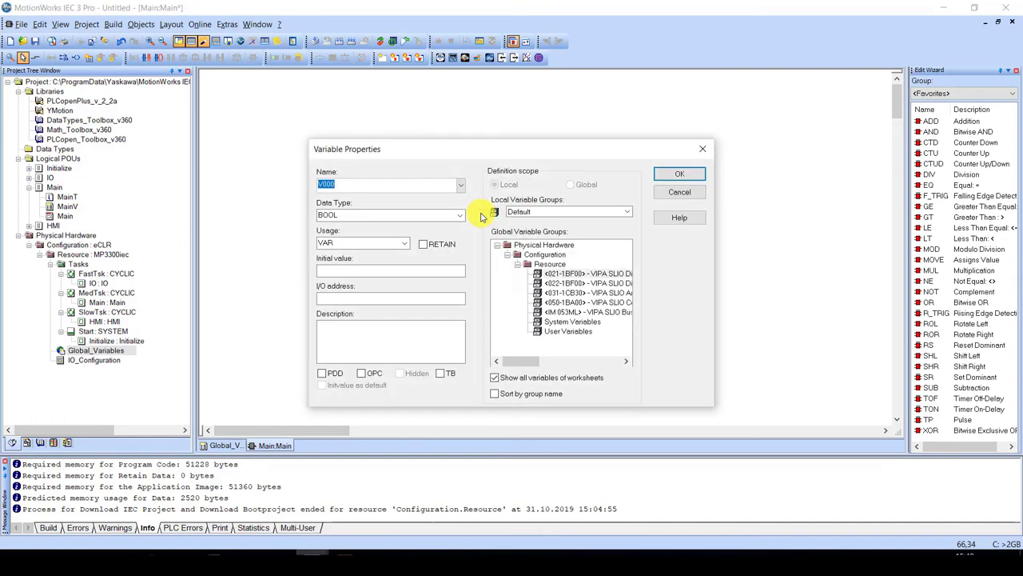
left_click_drag(372, 184, 312, 182)
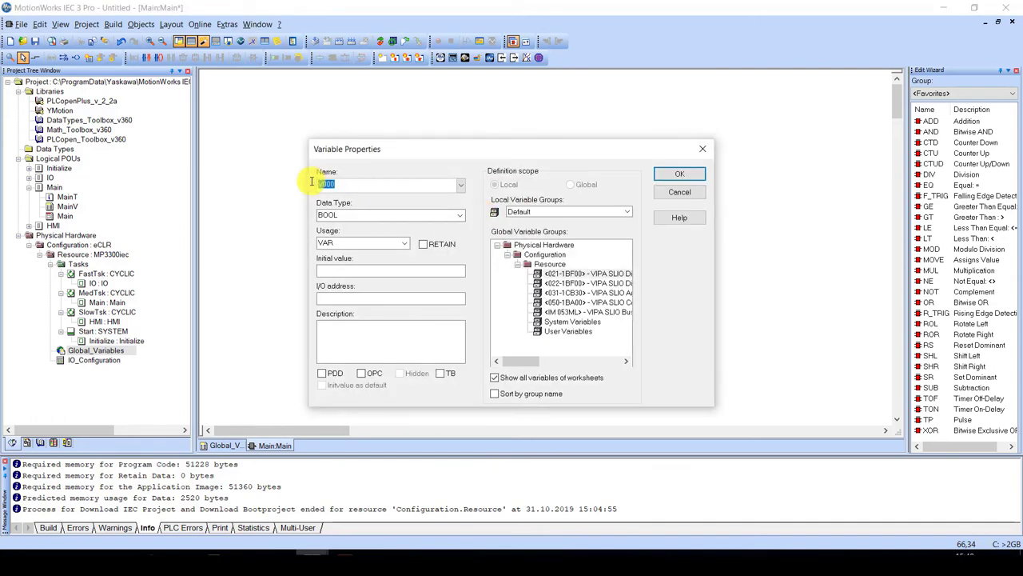
right_click(331, 183)
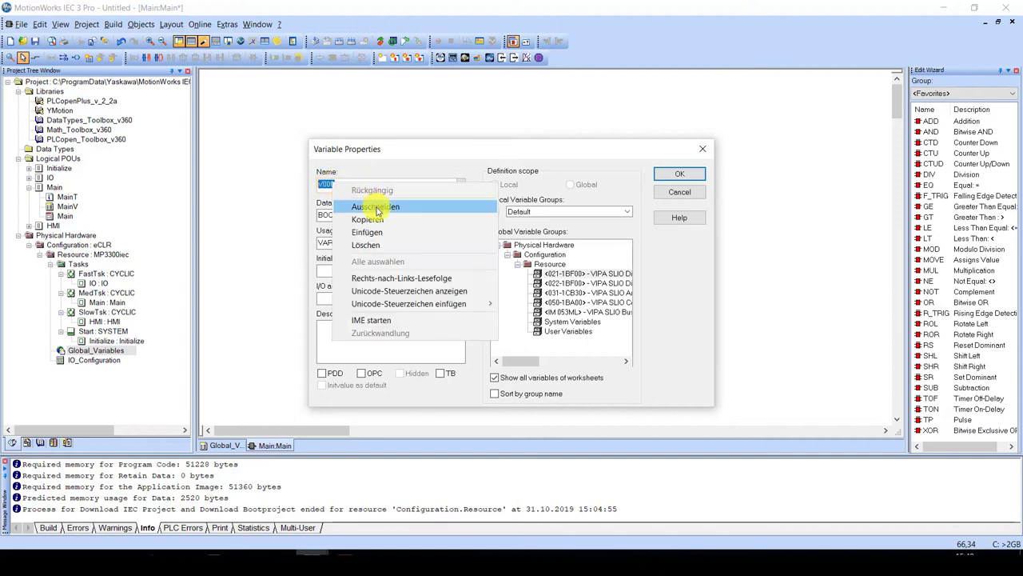
left_click(368, 232)
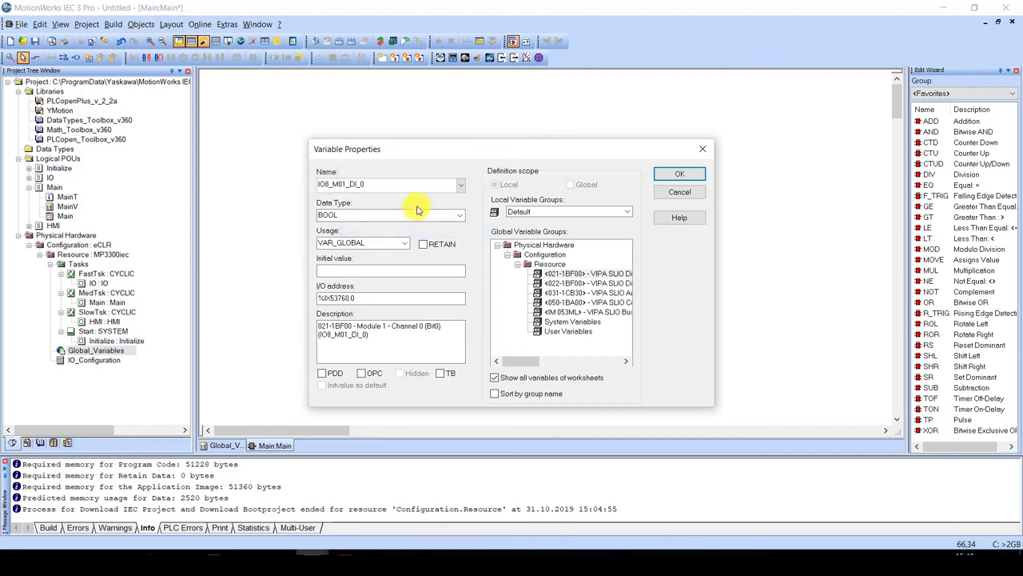
left_click(692, 177)
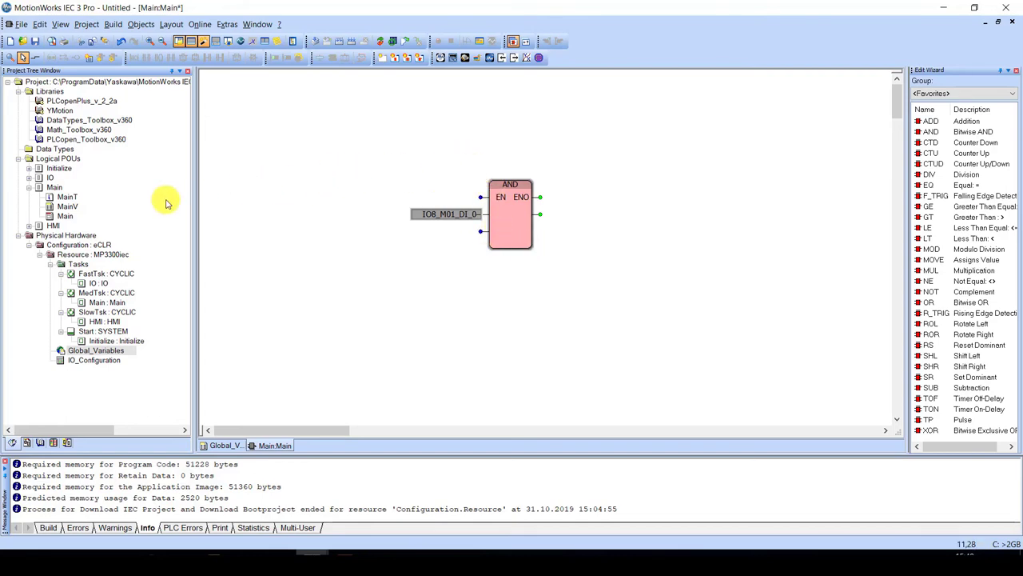
Step: Copy the global variable IO8_M01_DI_1 and assign it to the AND block's second input below EN
double_click(94, 352)
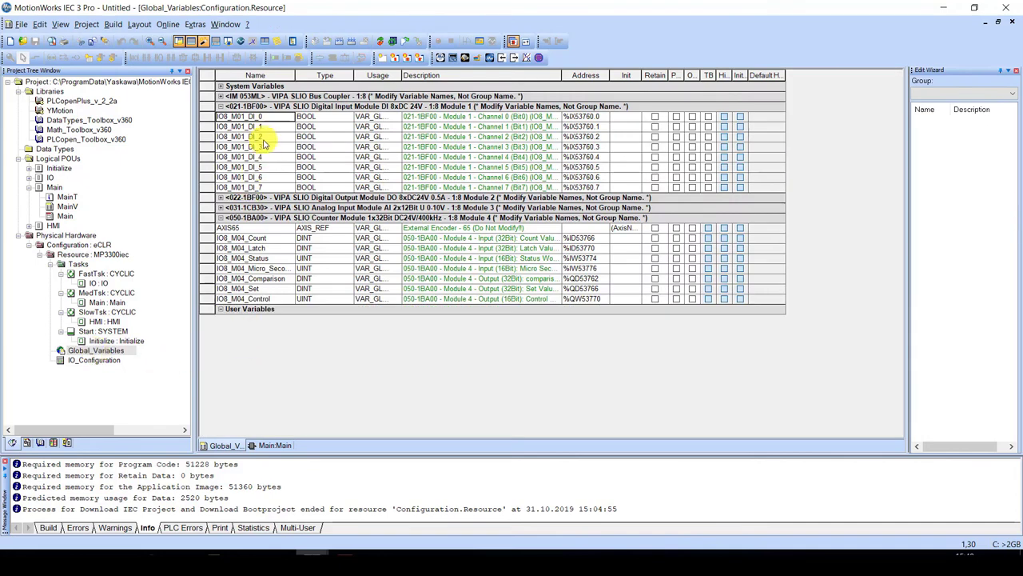
left_click(261, 129)
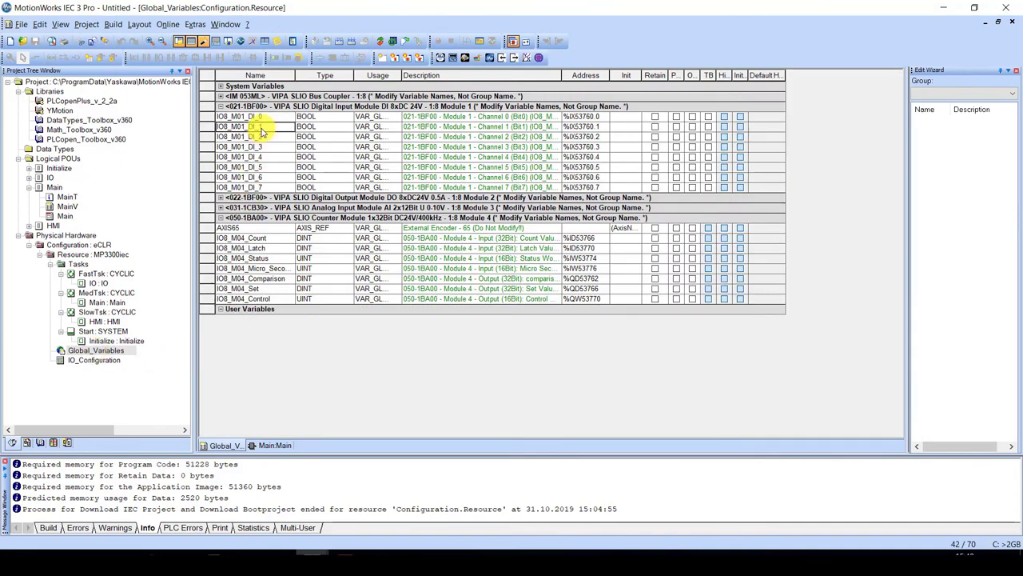
right_click(261, 133)
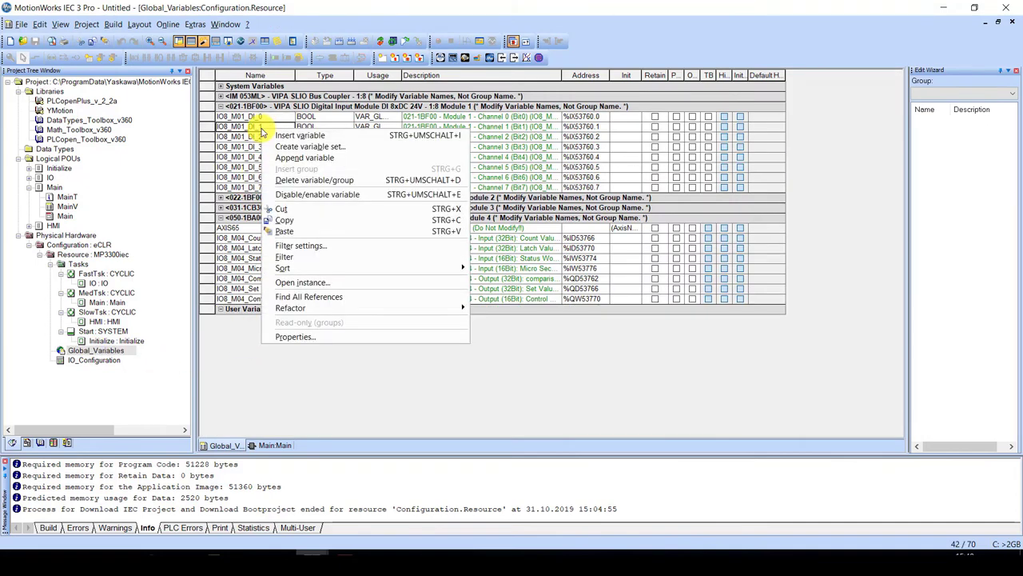
left_click(316, 222)
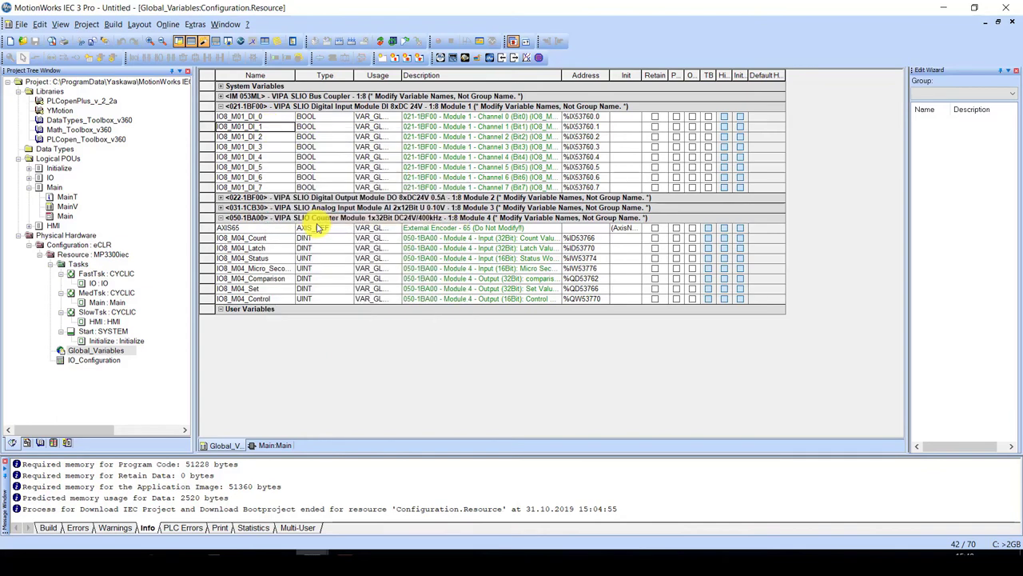
left_click(272, 445)
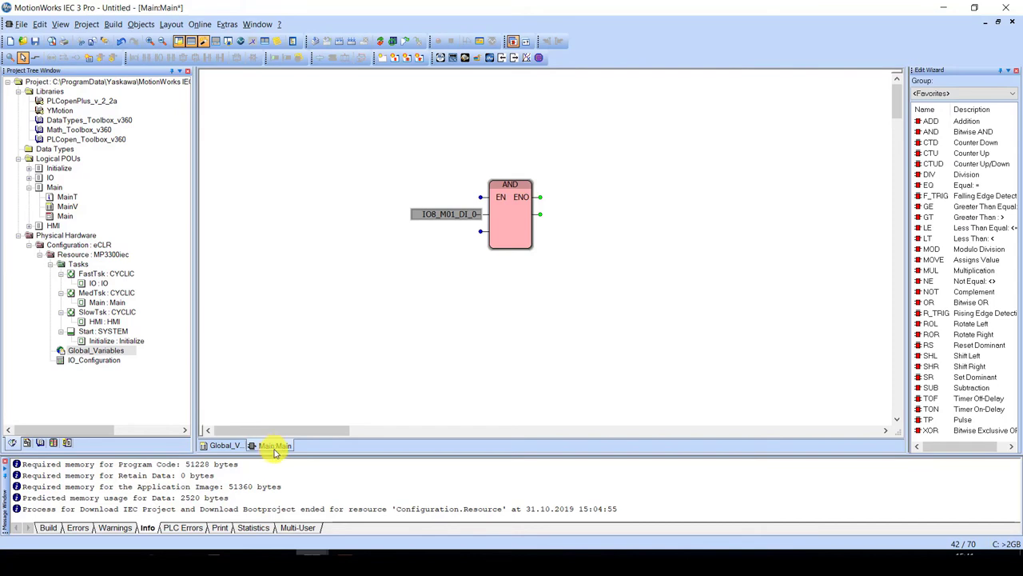
double_click(482, 236)
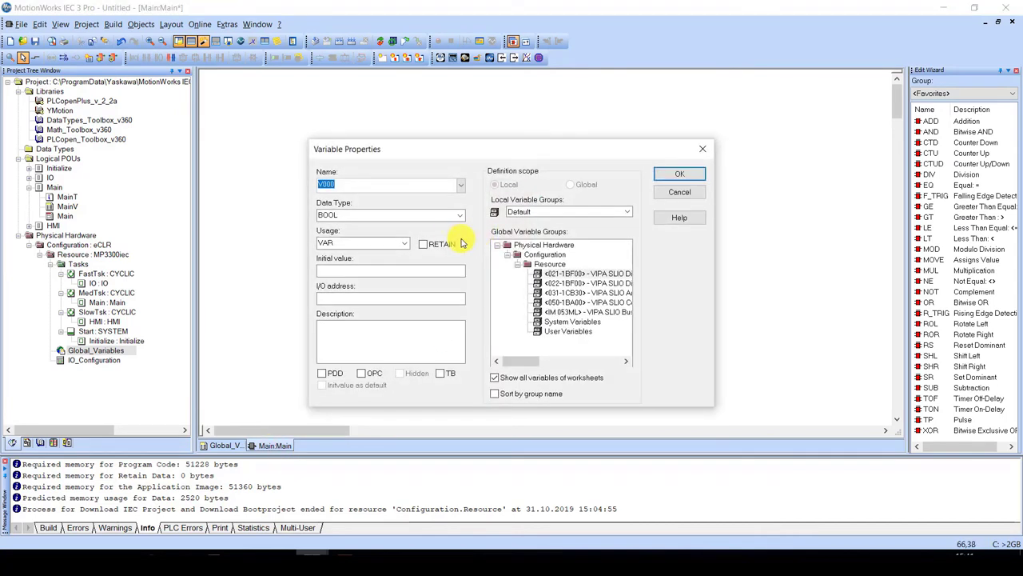
double_click(327, 183)
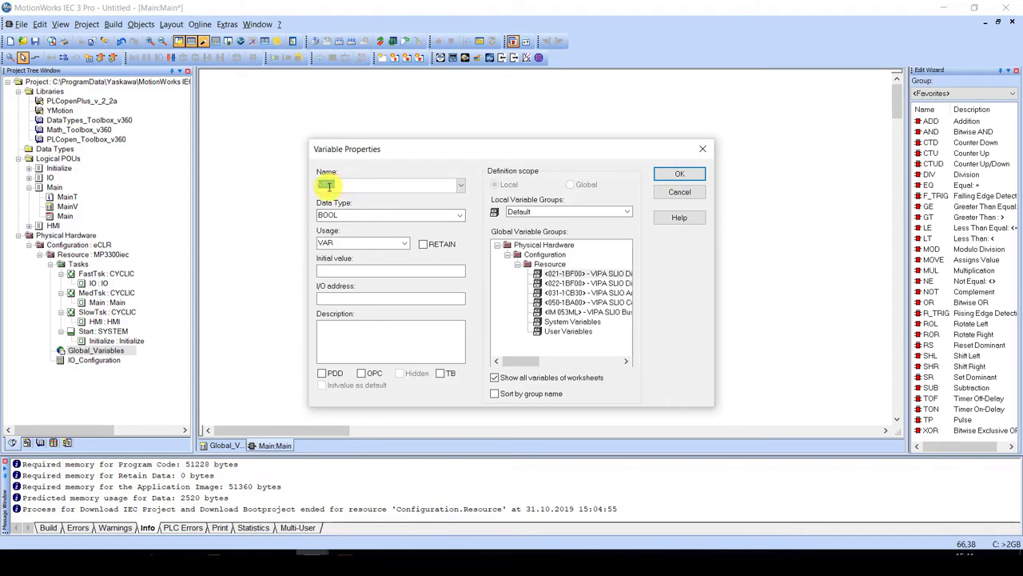
right_click(328, 184)
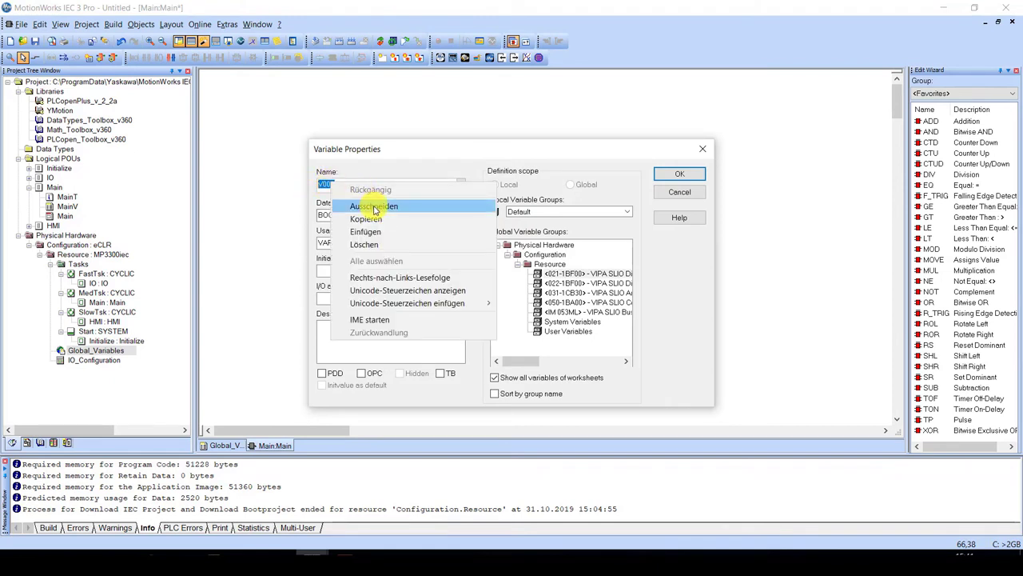
left_click(382, 231)
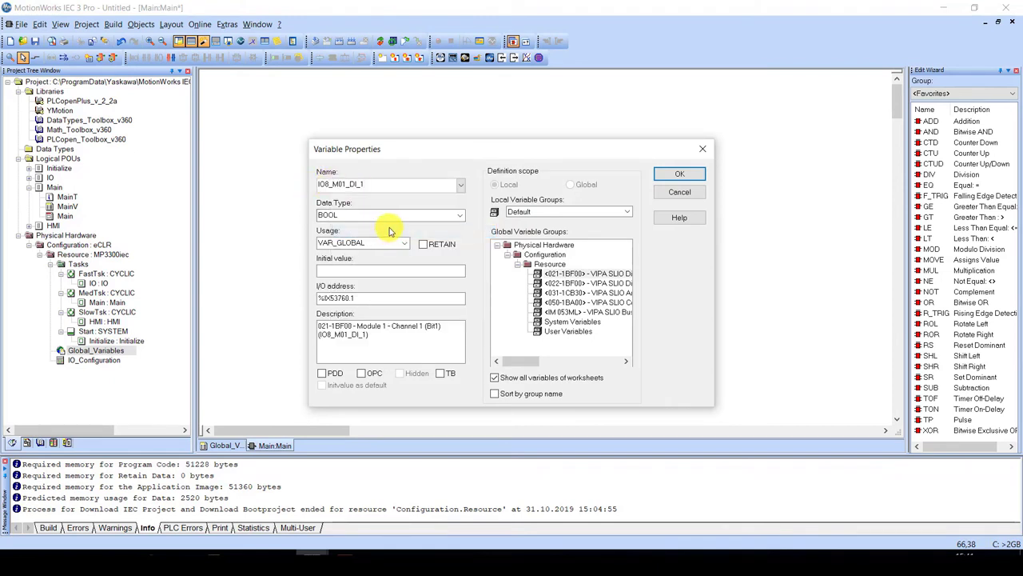
left_click(673, 174)
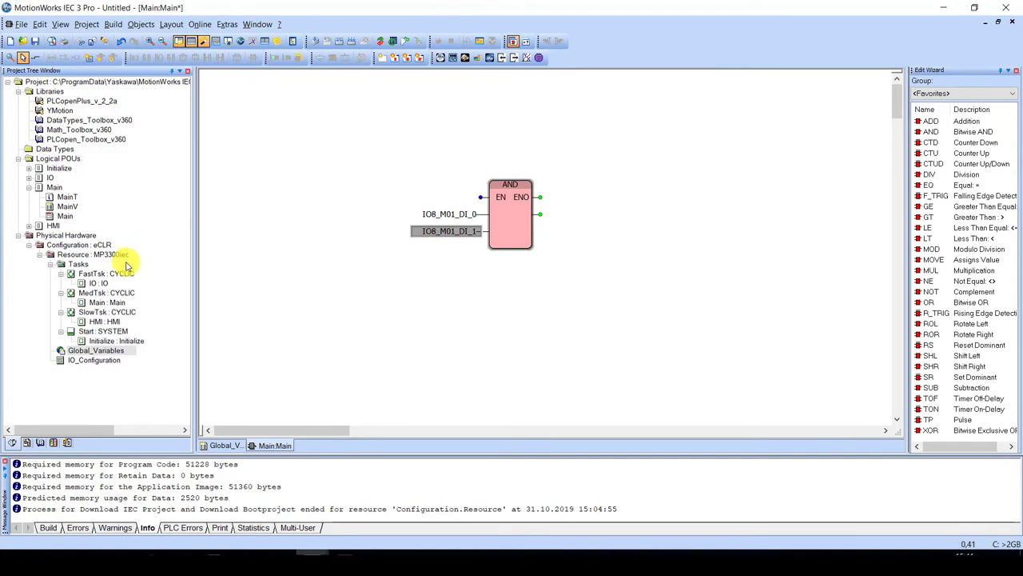
Step: Copy the global variable IO8_M02_DO_0 from the 022-1BF00 output module group and assign it to the AND block's output below ENO
double_click(118, 350)
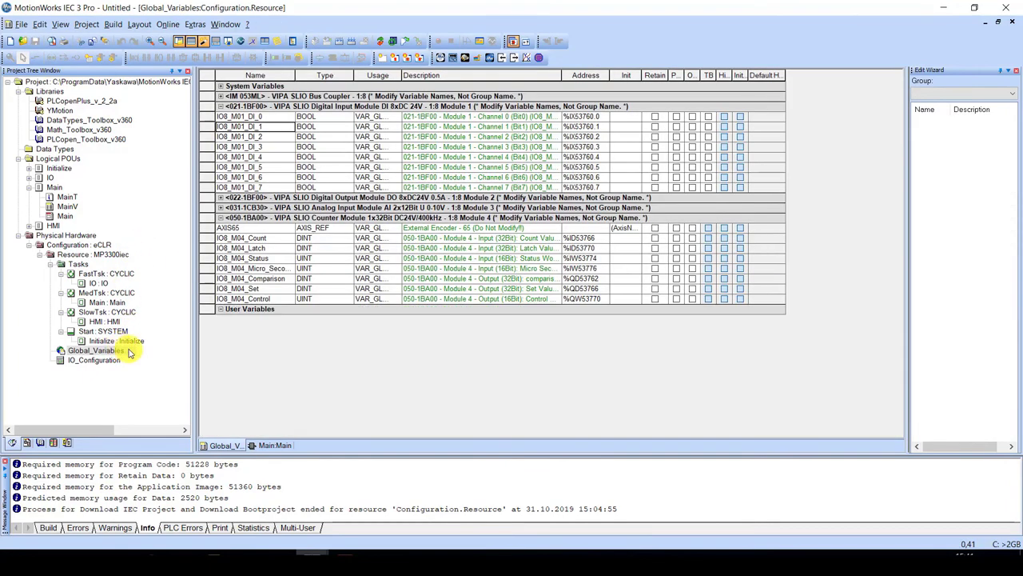
left_click(221, 107)
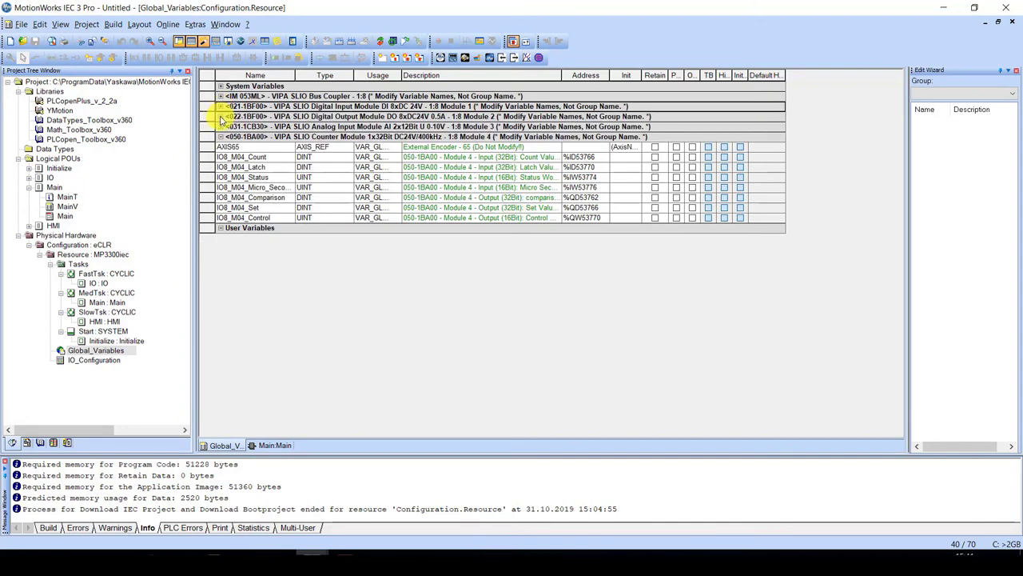
left_click(220, 116)
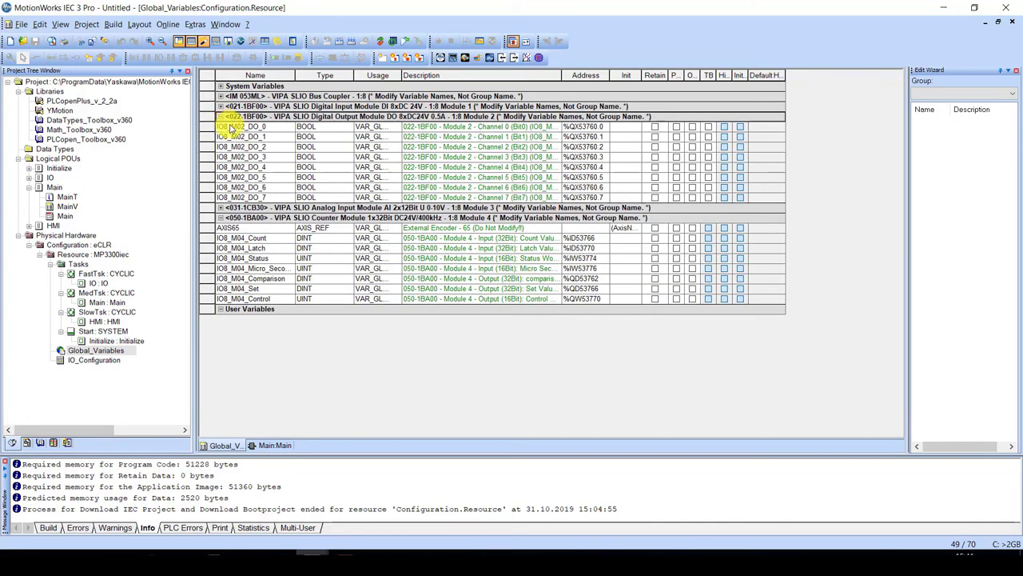
left_click(232, 129)
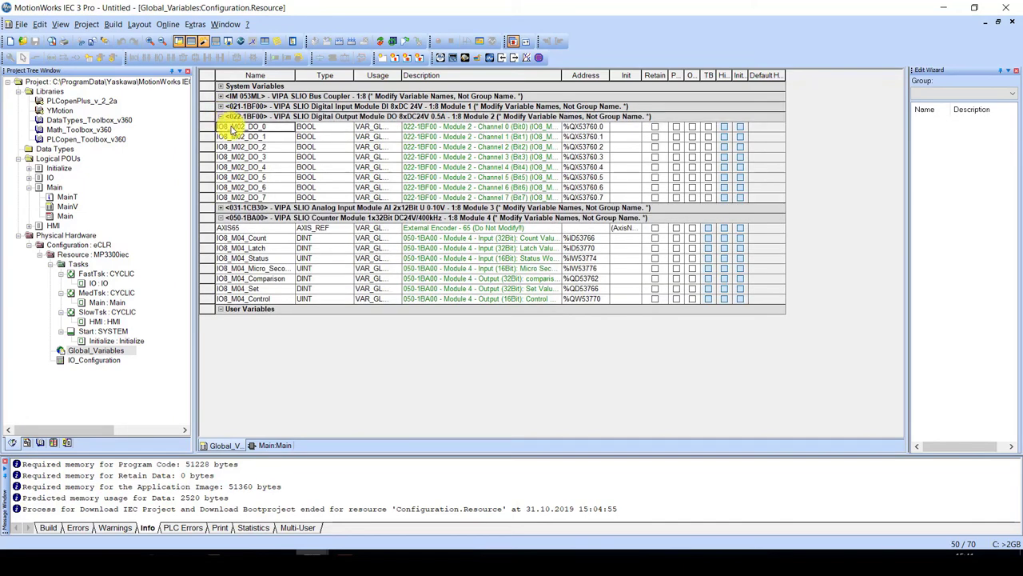
right_click(233, 129)
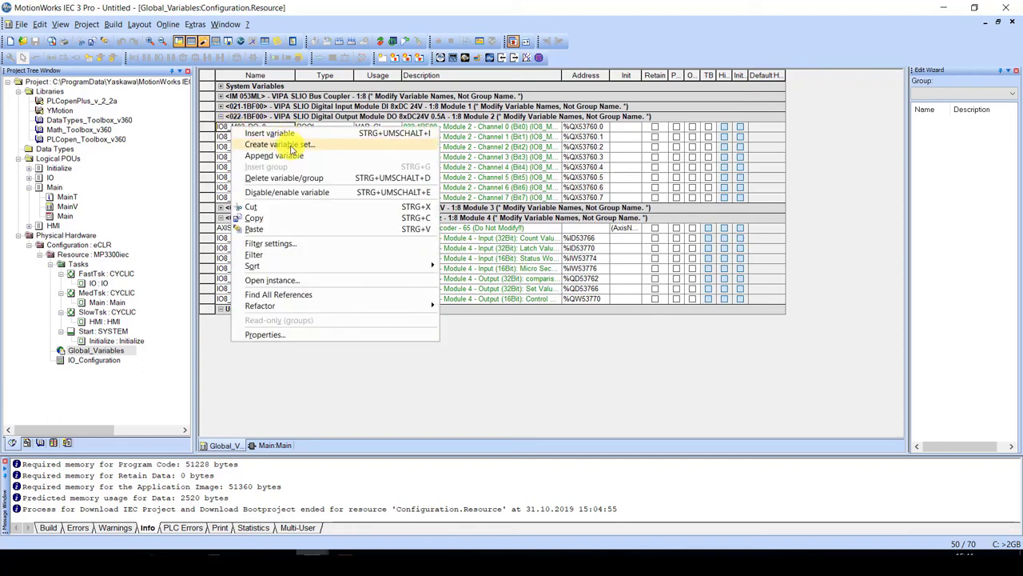
left_click(270, 218)
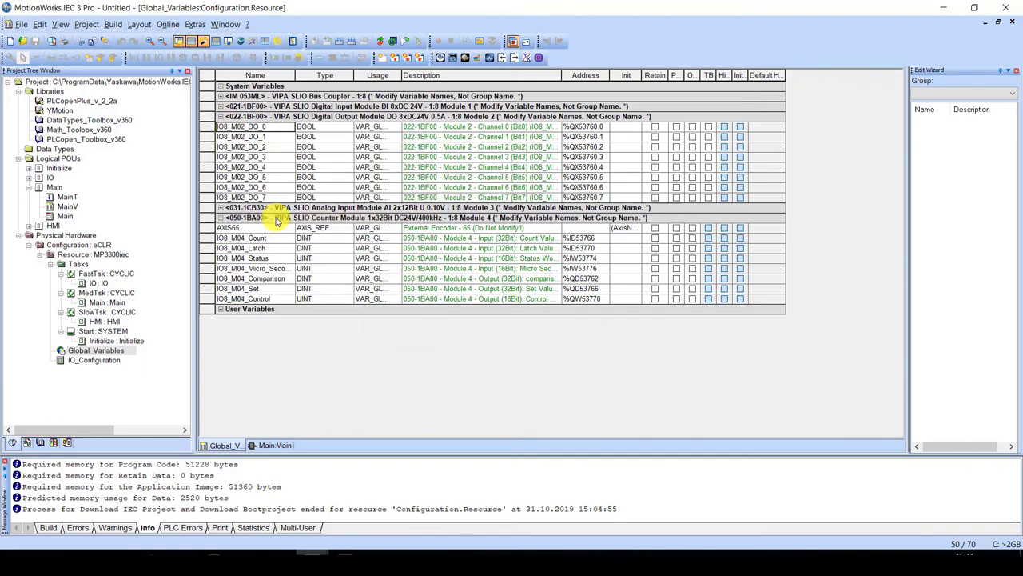
left_click(273, 445)
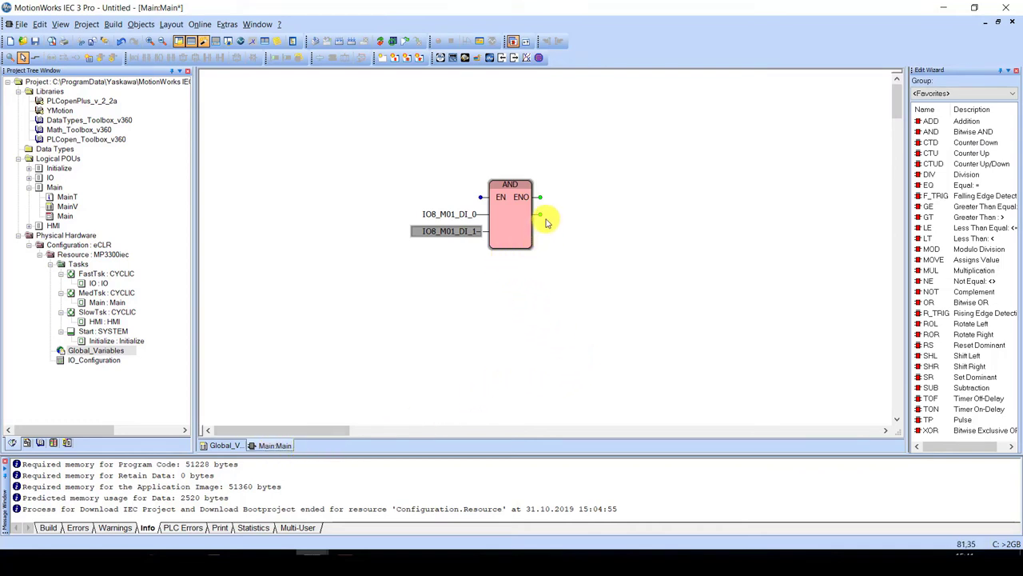
double_click(541, 218)
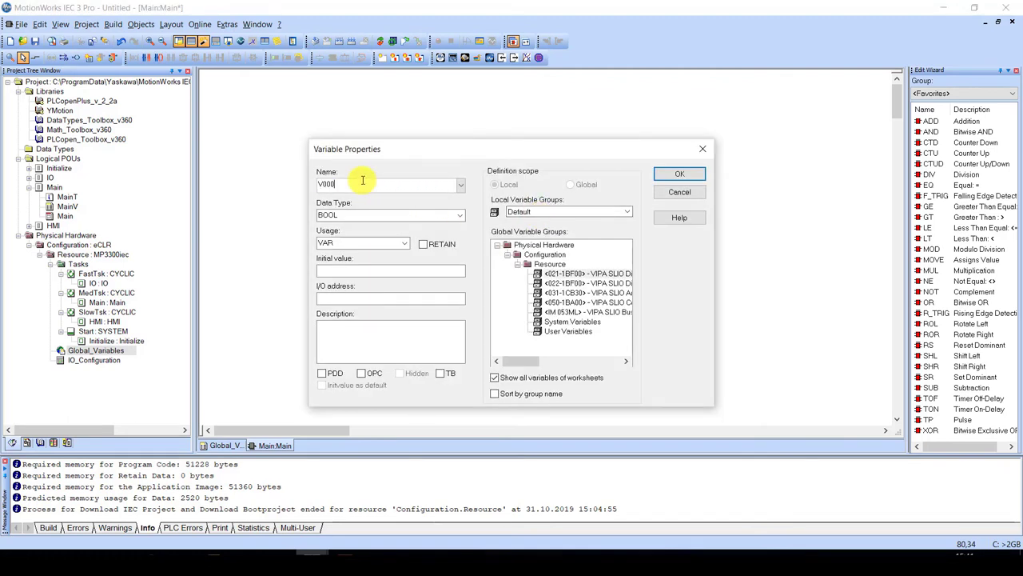
right_click(326, 184)
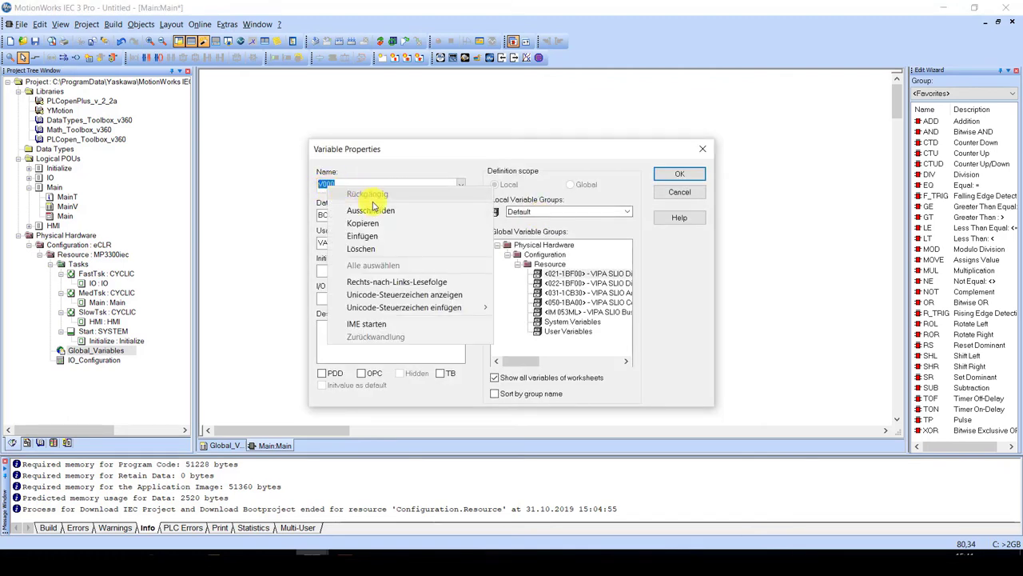
left_click(382, 237)
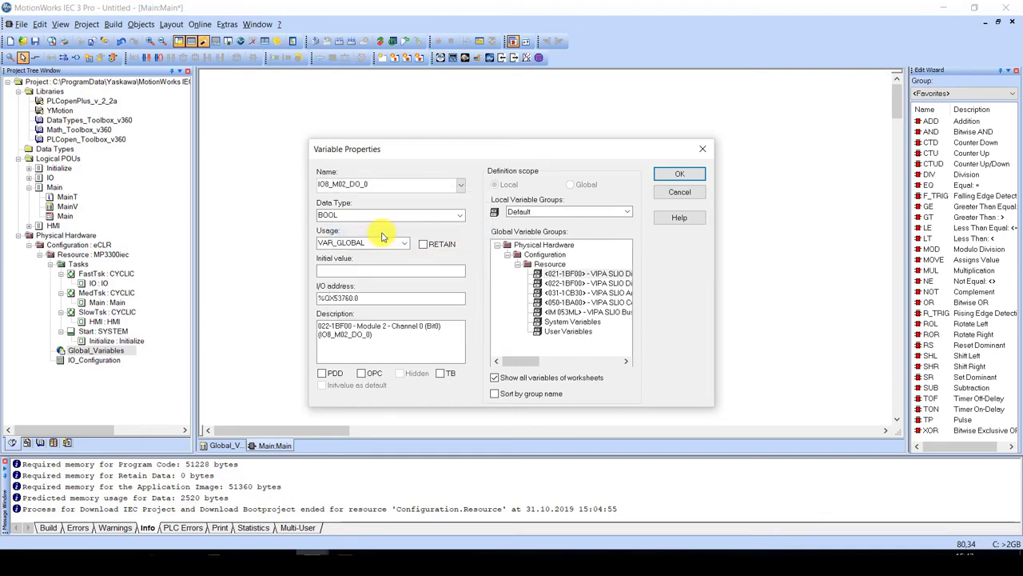
left_click(677, 176)
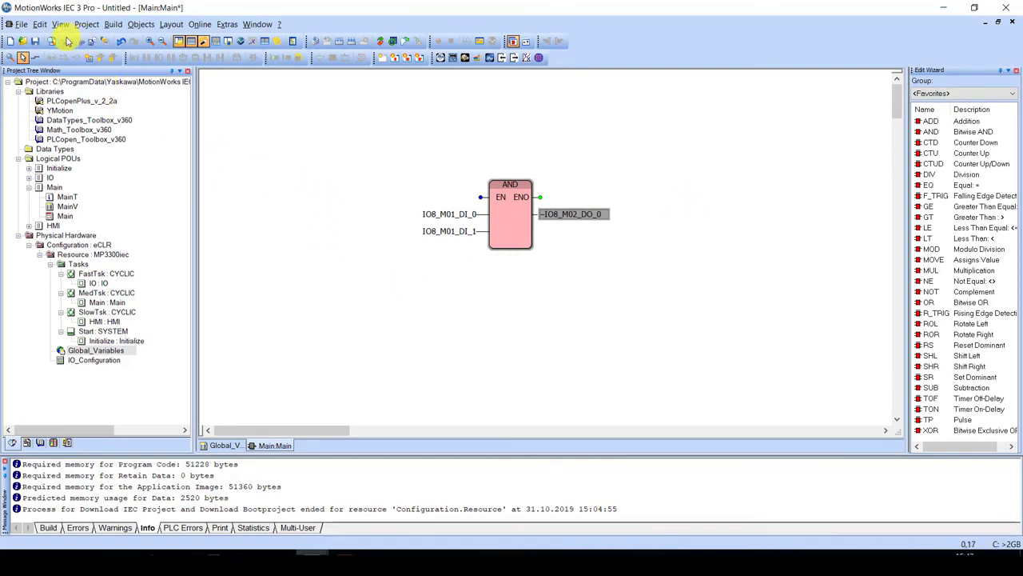
Step: Save the Main worksheet and compile the project with Make
left_click(35, 42)
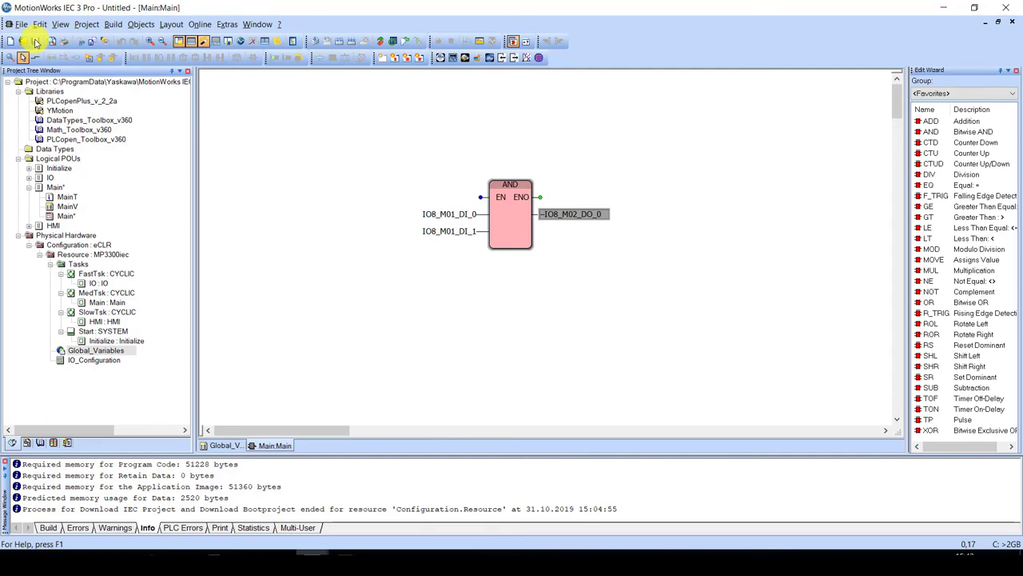
left_click(113, 25)
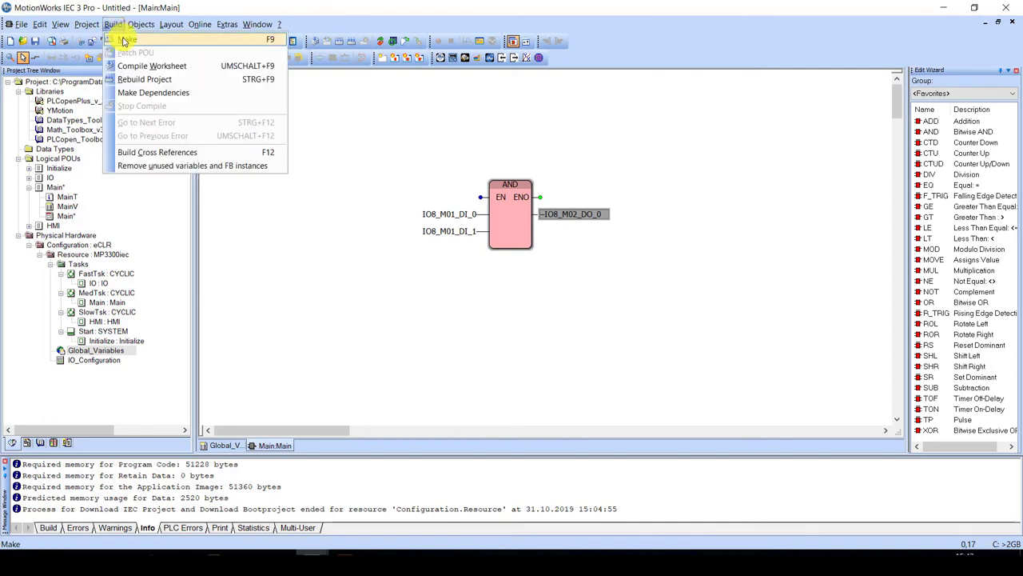
left_click(124, 40)
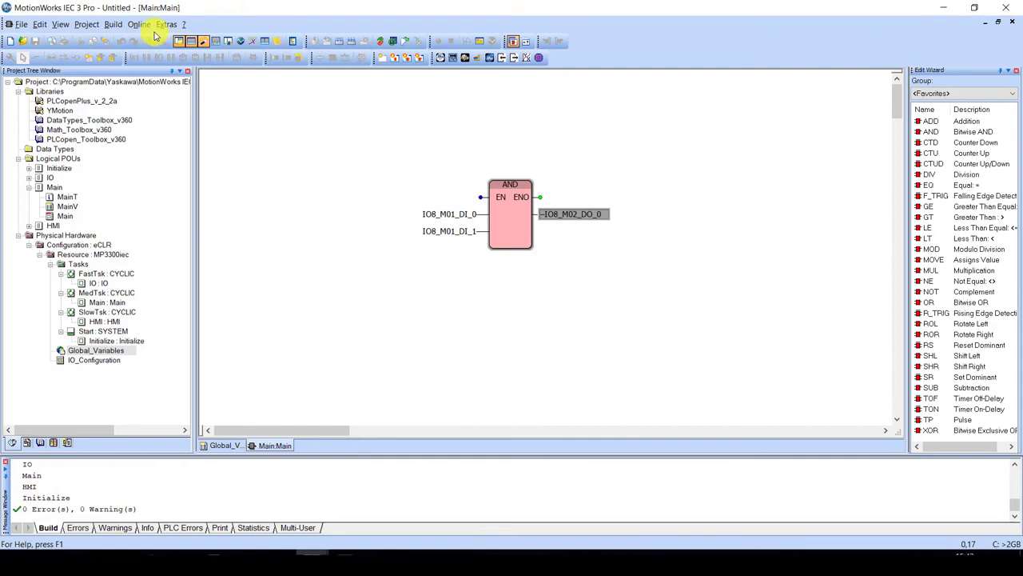
Step: Open the project control for the resource, download the project to the controller and perform a warm start
left_click(139, 25)
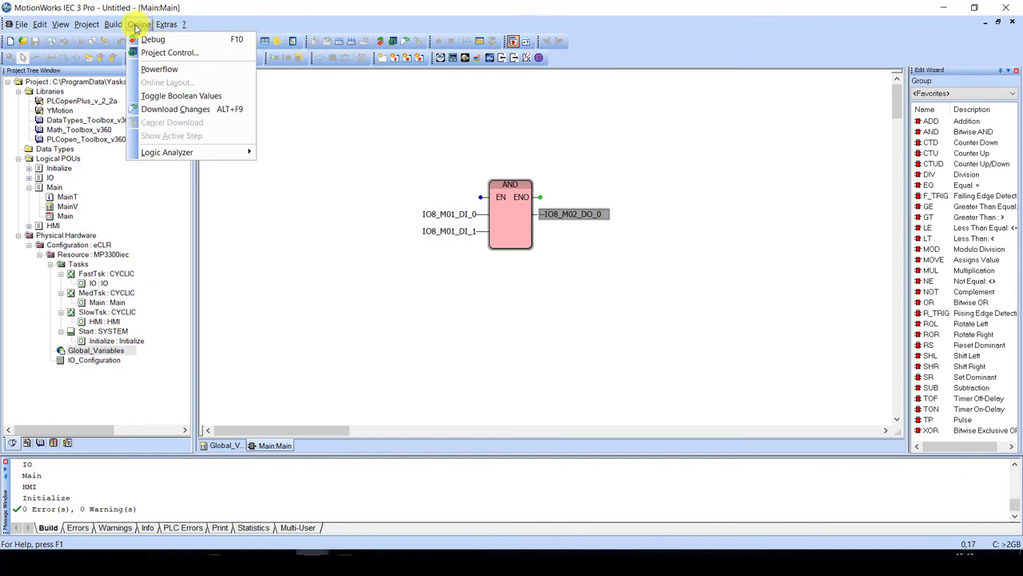
left_click(160, 52)
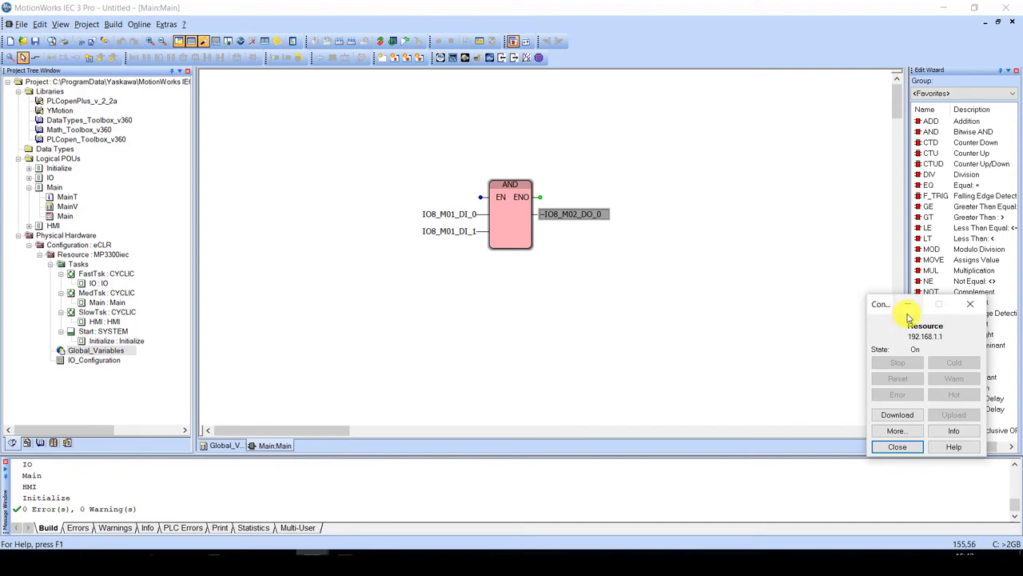
left_click(898, 415)
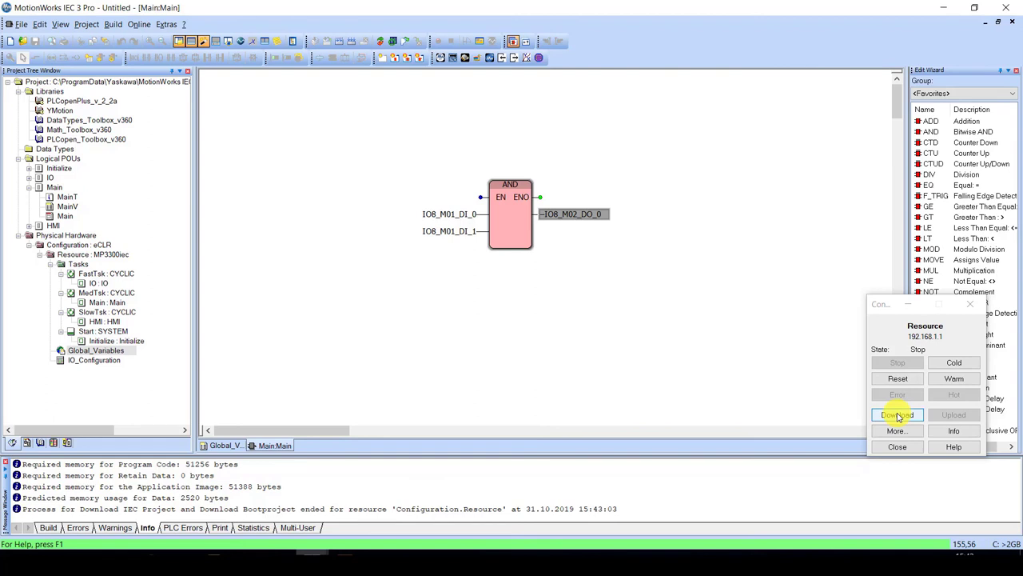
left_click(957, 380)
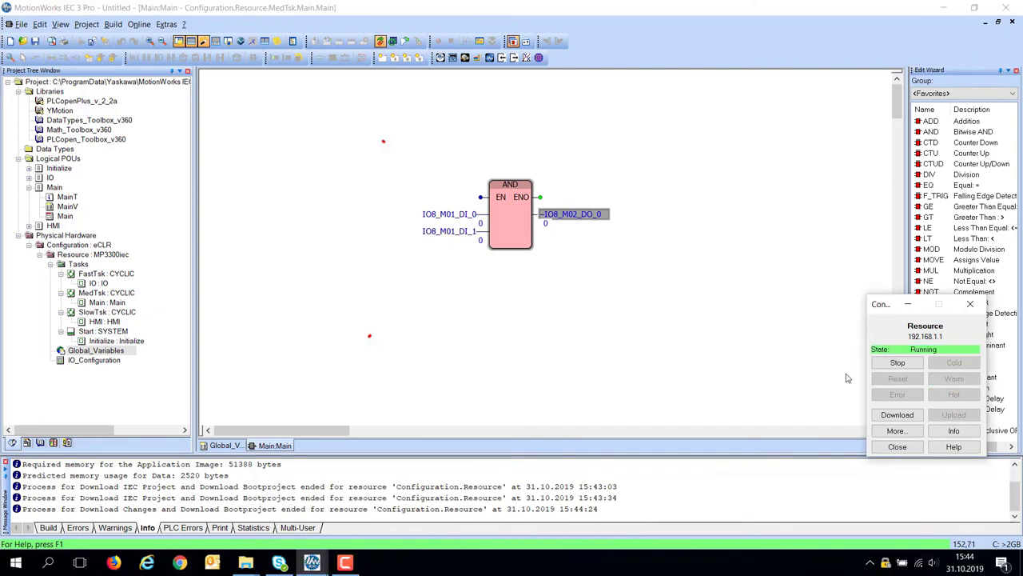